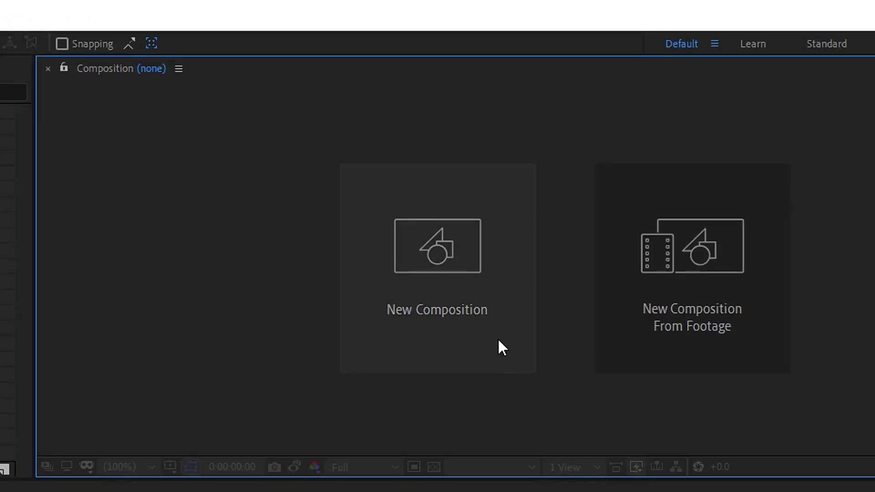
Create a 1920×1080, 30 fps composition and drag in the athlete photo and HOPEX MP3.
click(500, 348)
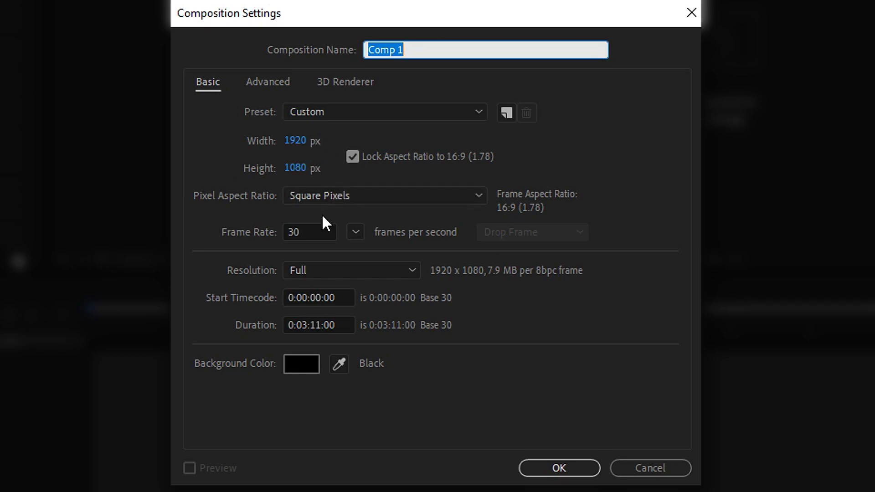
click(316, 231)
click(304, 227)
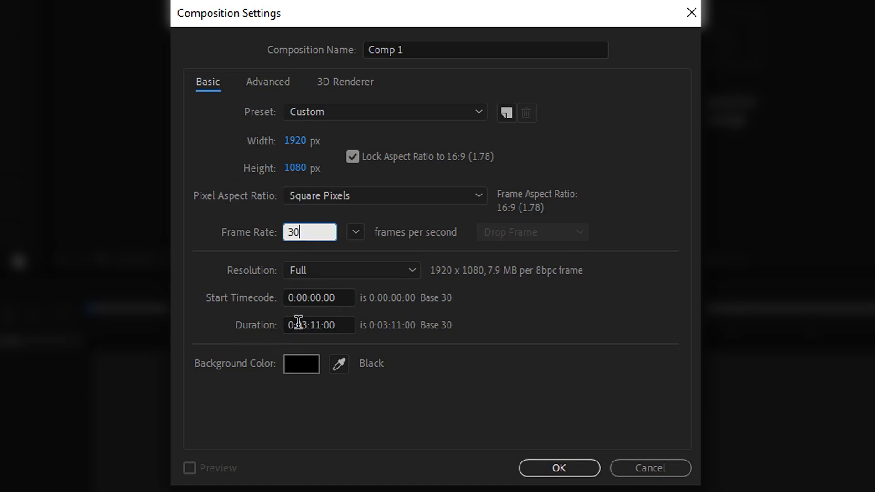
click(401, 403)
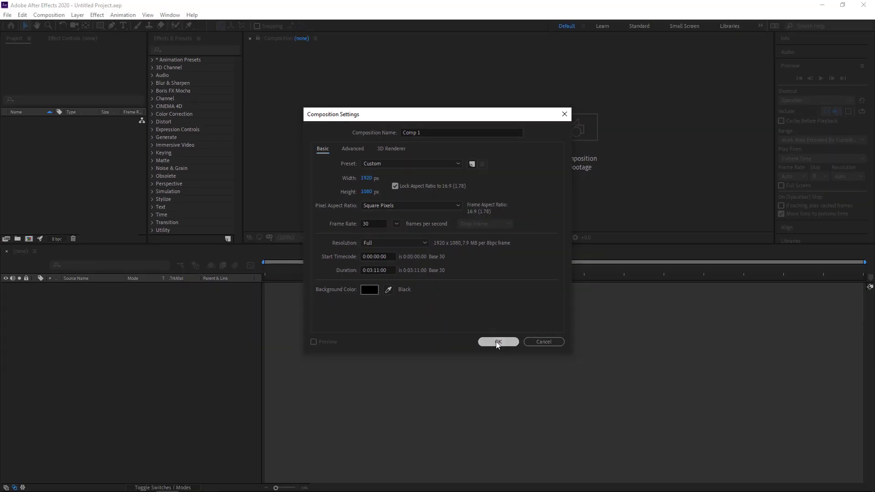
click(497, 342)
key(alt+Tab)
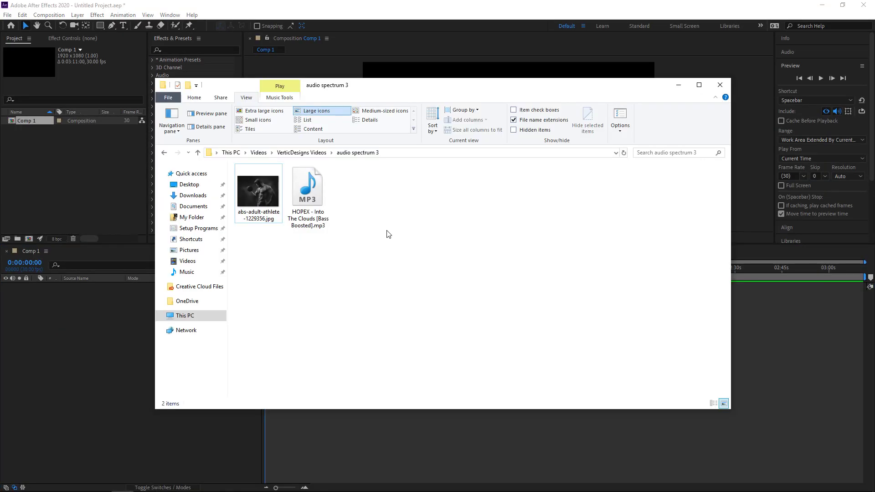
drag(347, 229, 76, 313)
Add both files as layers and scale the athlete photo layer to 50%.
click(108, 286)
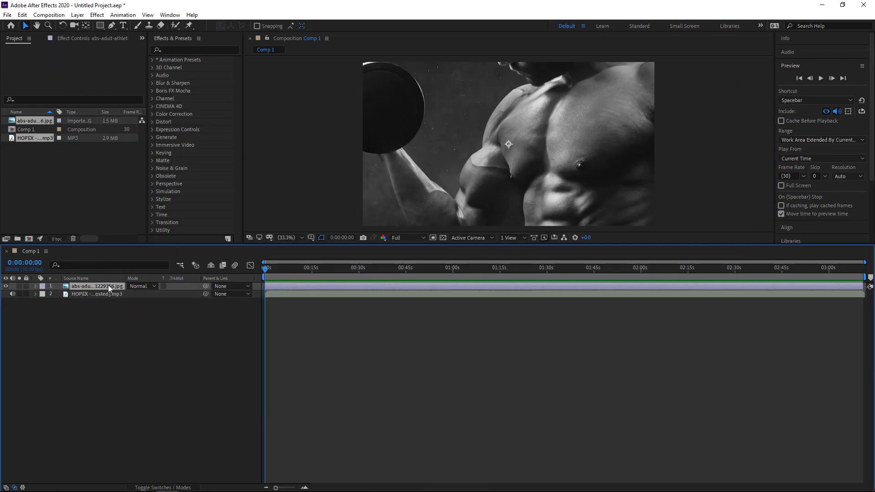
key(s)
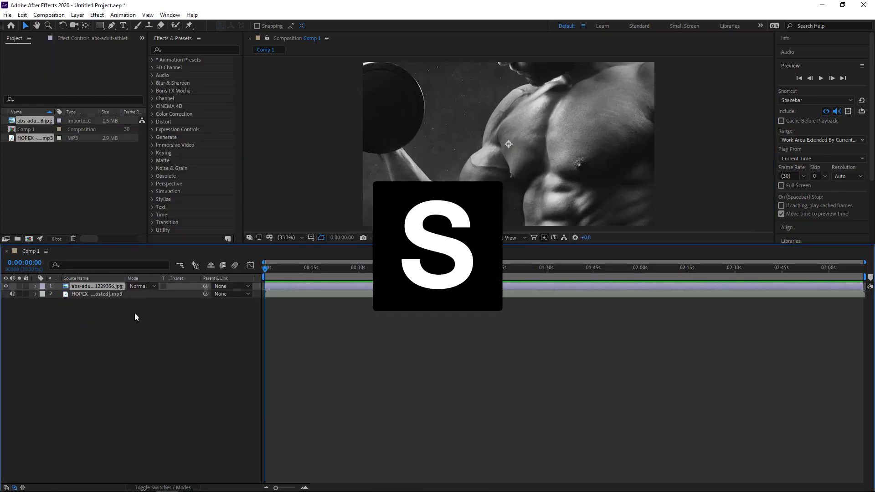
click(157, 294)
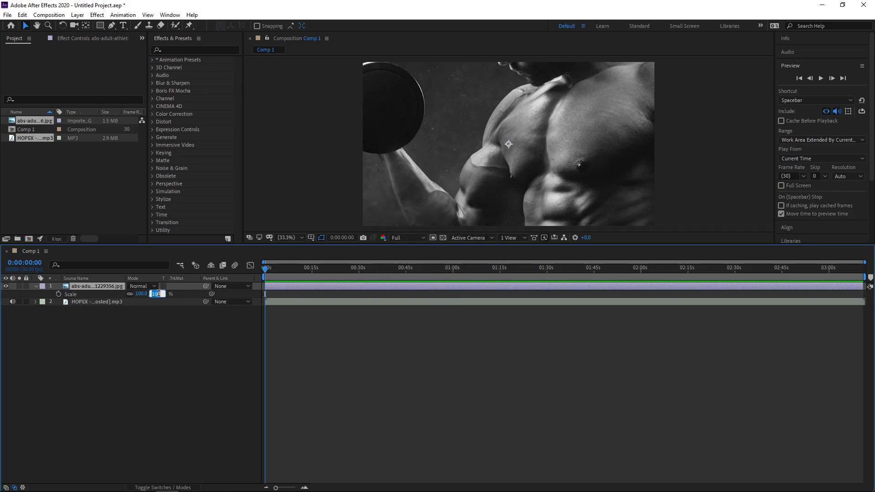
text(50)
click(171, 317)
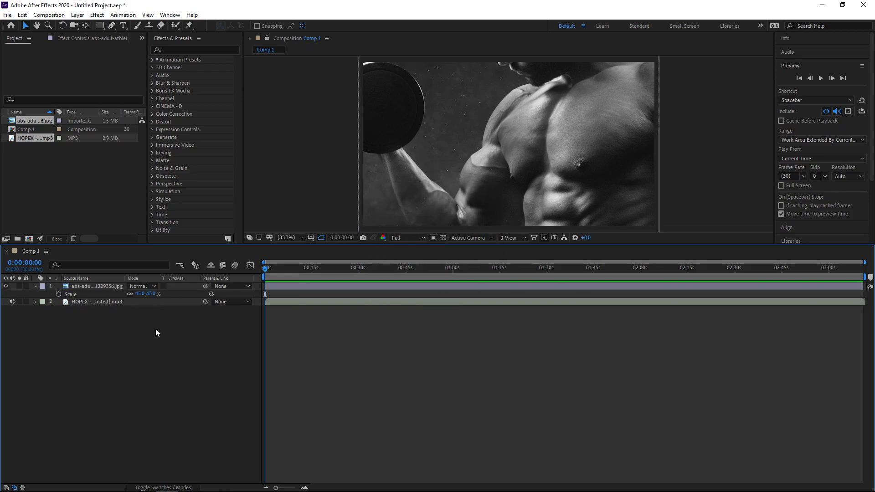
key(s)
Lower the HOPEX music layer's Audio Levels to -5.
click(80, 294)
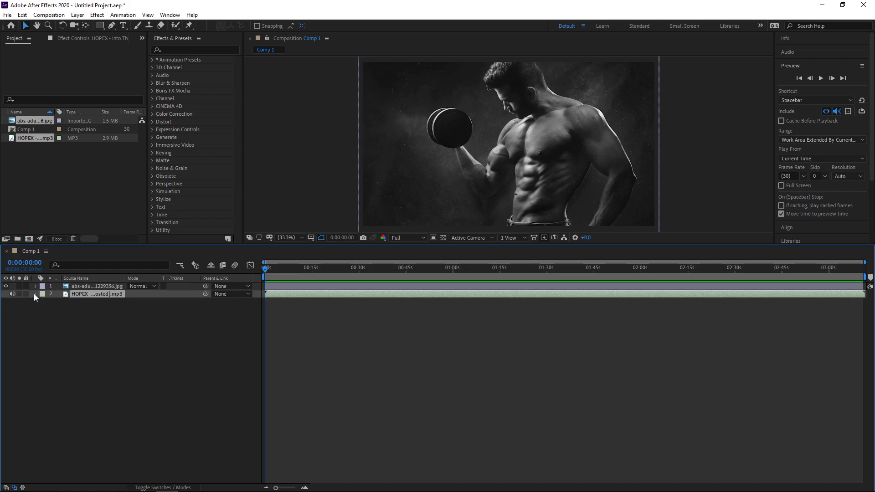
click(44, 302)
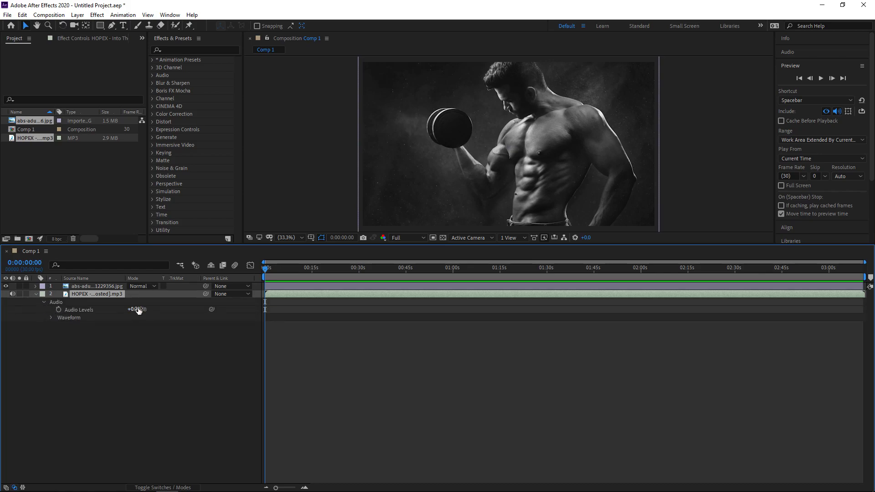
click(136, 309)
text(-5)
click(148, 324)
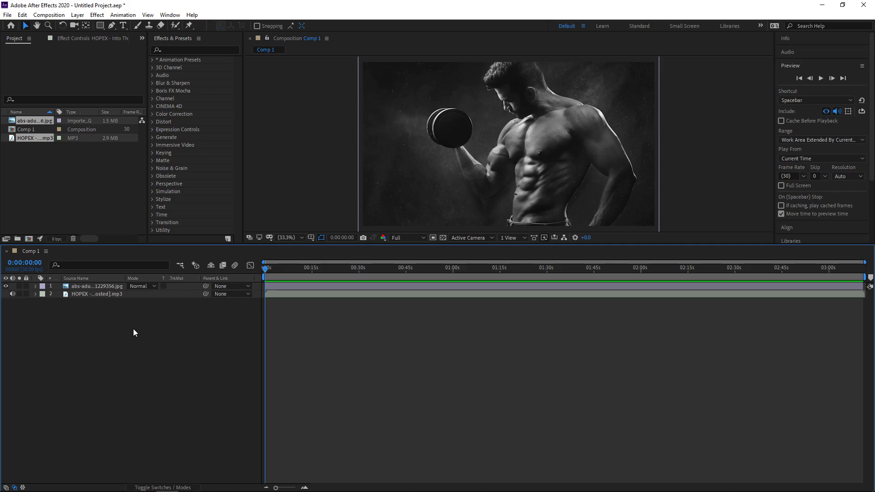
right_click(134, 328)
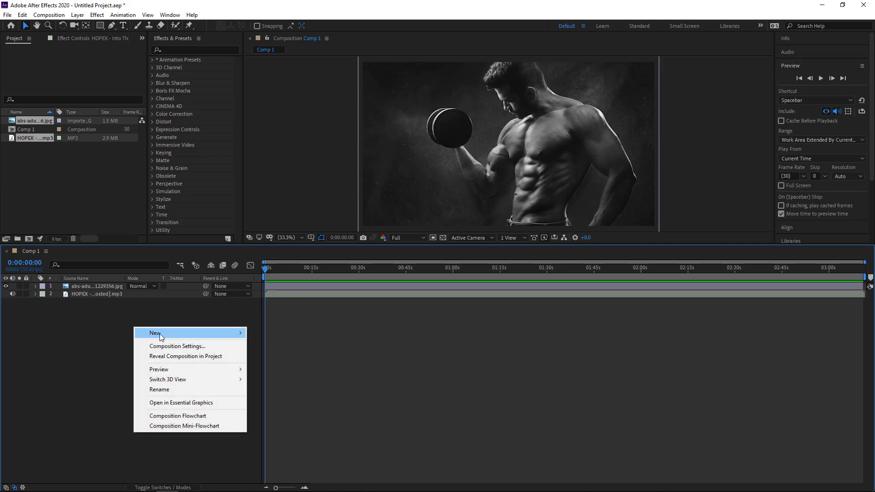
Add a new black solid layer at the default comp size.
mouse_move(159, 333)
click(268, 356)
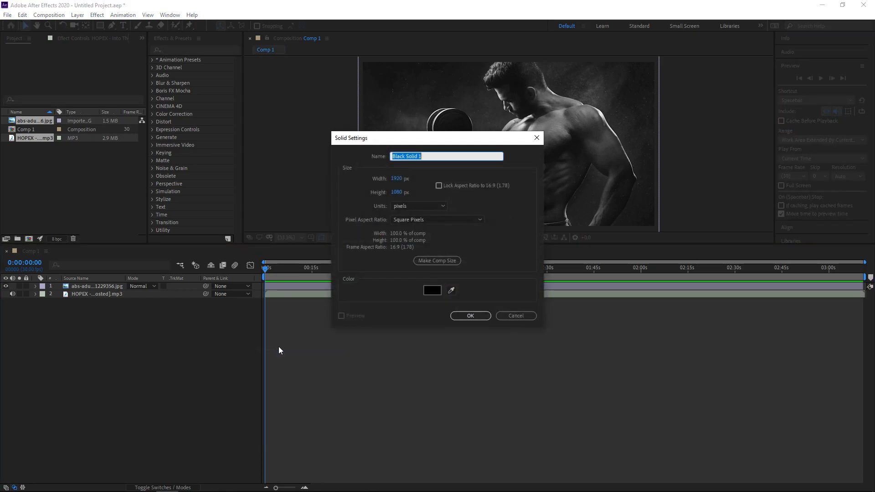
click(469, 315)
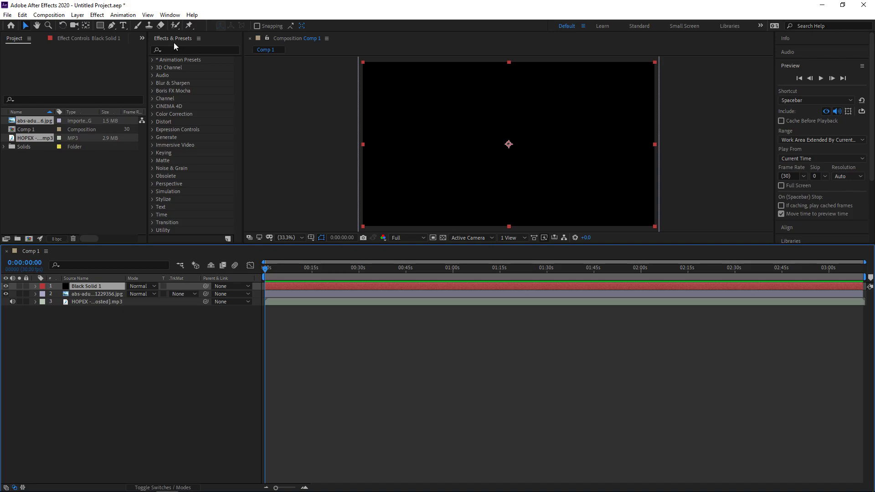
Find Audio Spectrum under 'audio' in Effects & Presets and apply it to Black Solid 1.
click(174, 18)
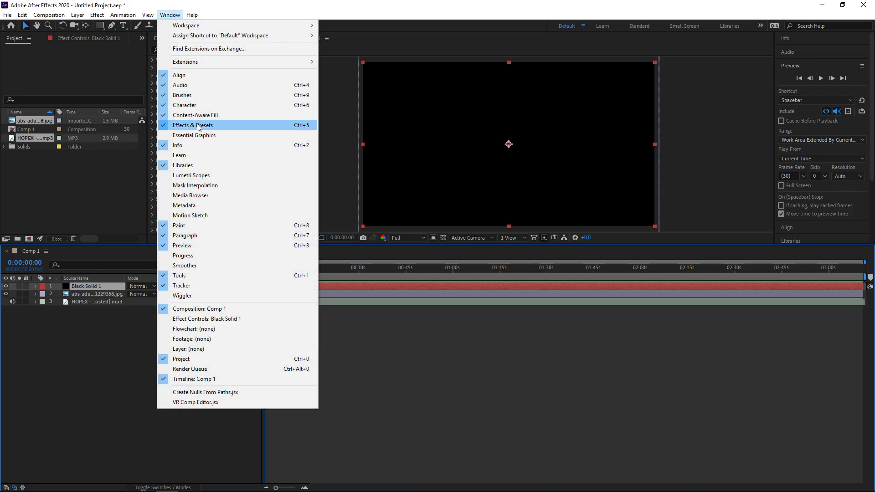
click(209, 126)
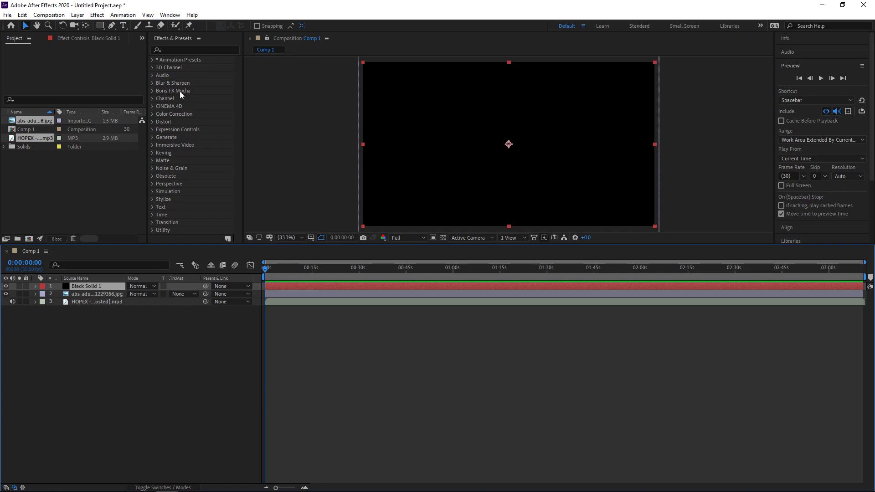
click(186, 50)
text(audio)
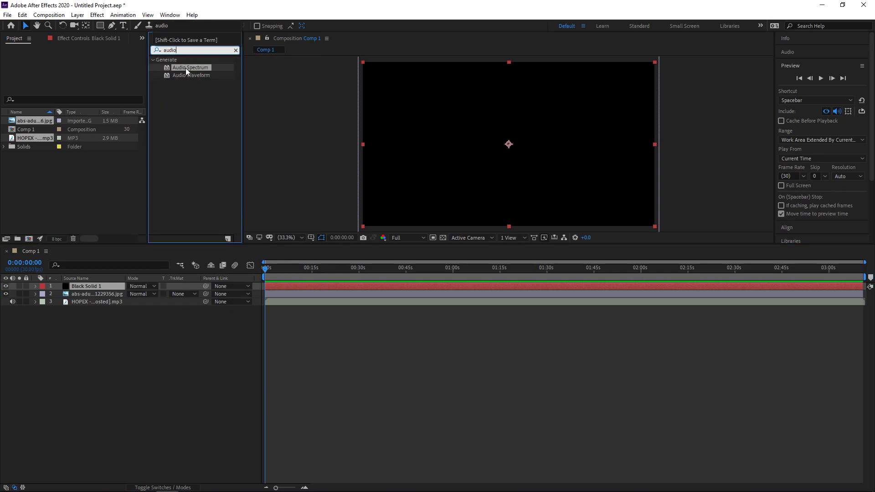
double_click(187, 68)
drag(192, 73, 95, 288)
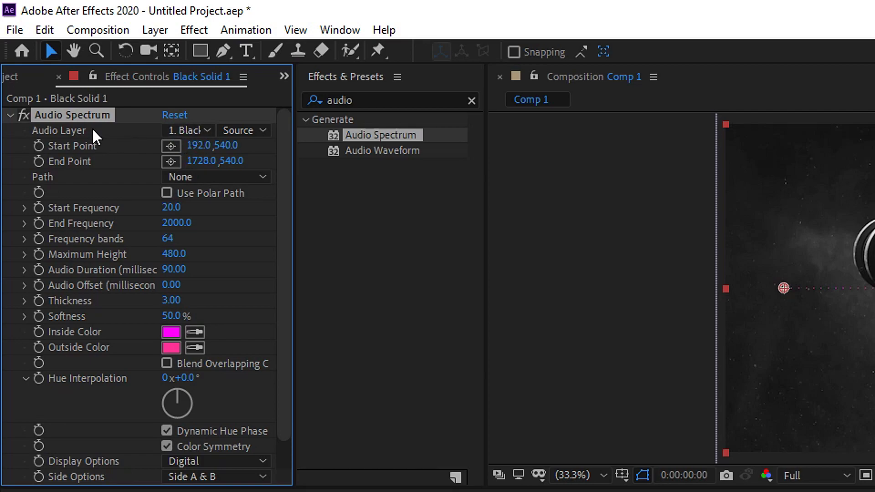
Set Audio Layer to the HOPEX track, Start Point 1, 900 and End Point 1925, 900.
click(197, 129)
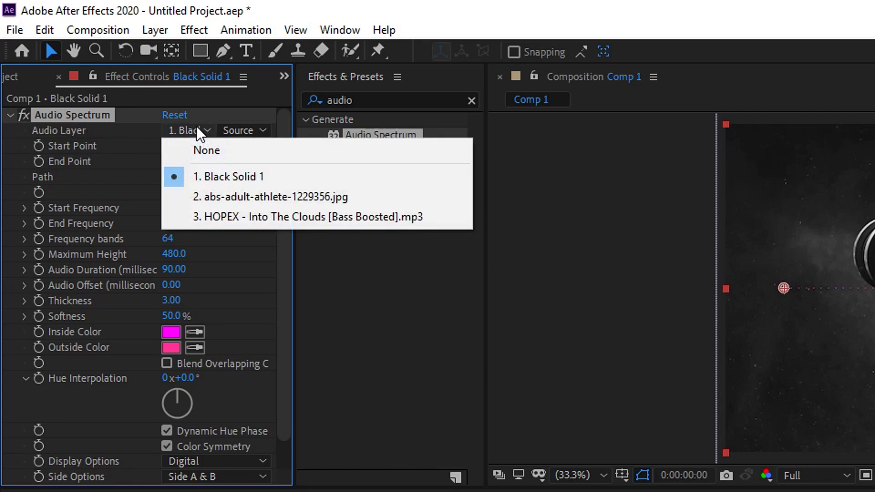
click(218, 221)
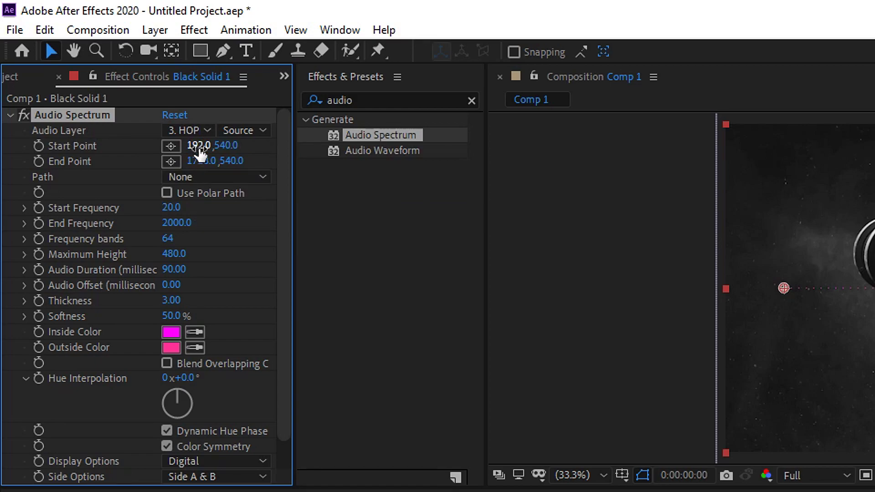
click(199, 145)
text(1)
key(Tab)
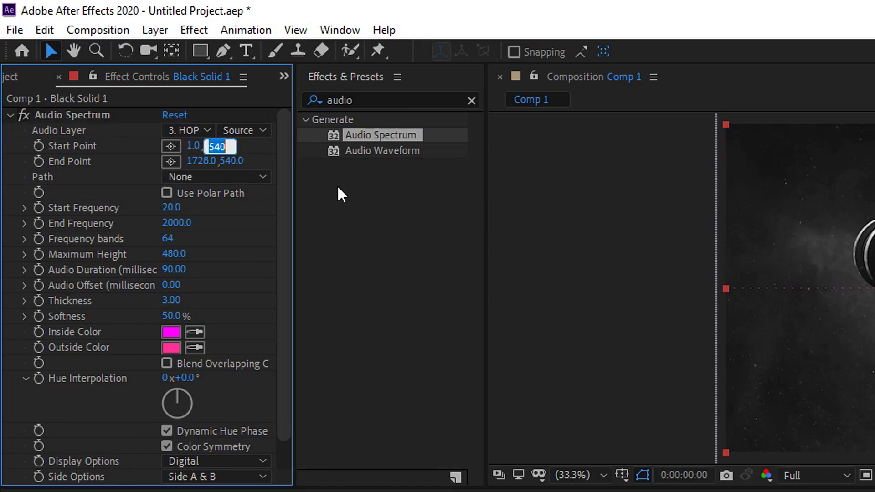
text(900)
key(Tab)
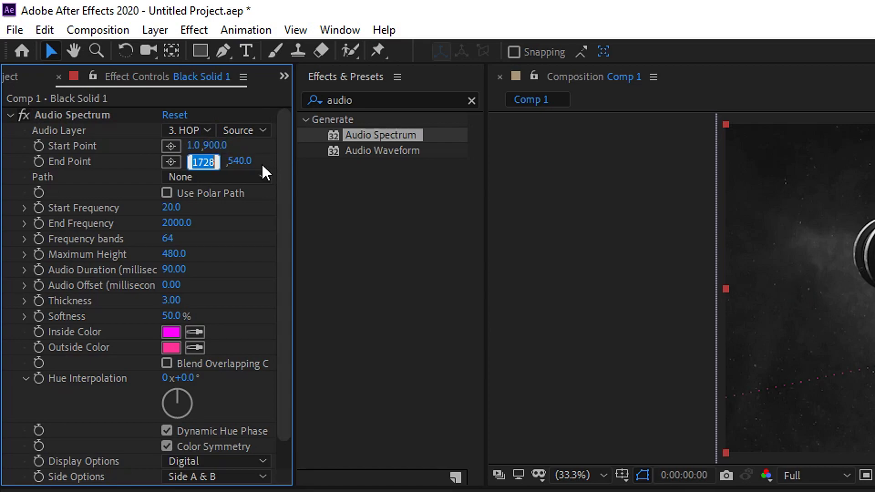
text(1925)
key(Tab)
text(90)
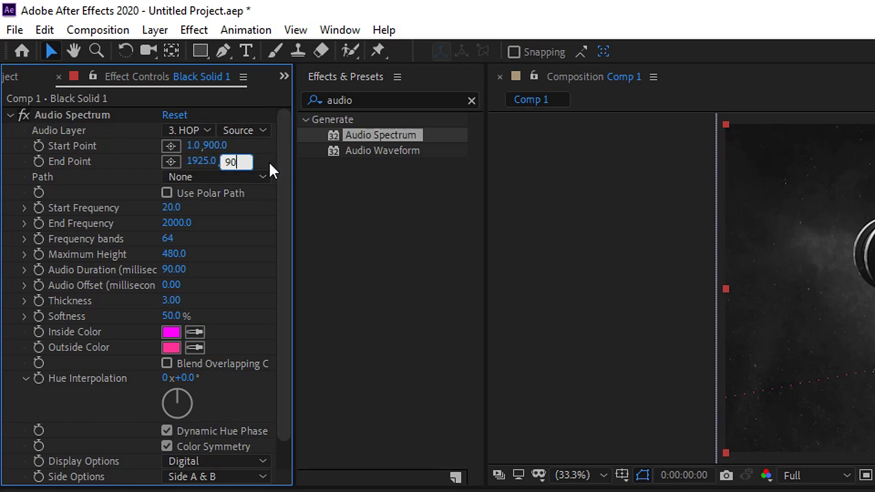
text(0)
key(Return)
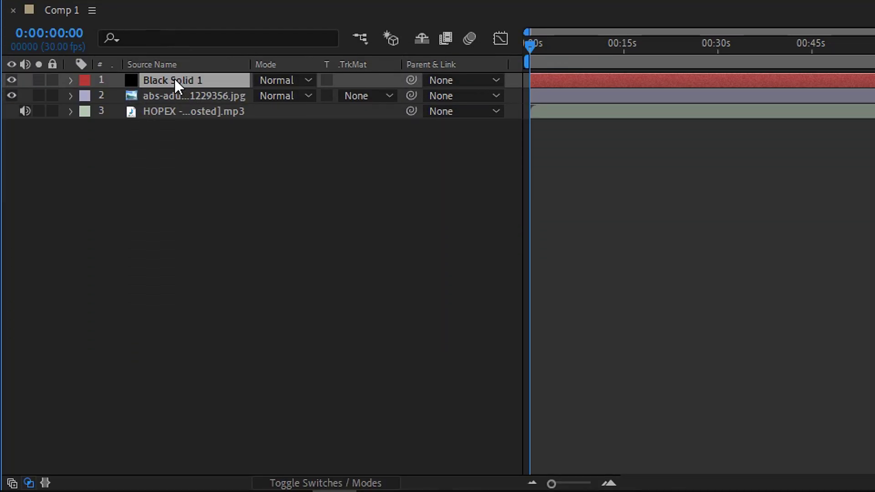
Set Black Solid 1's Position to X 960, Y 215.
key(p)
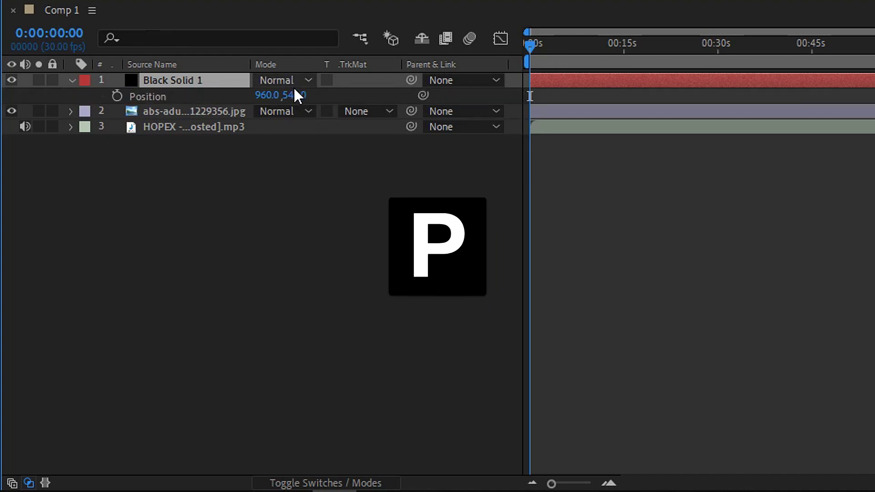
click(267, 96)
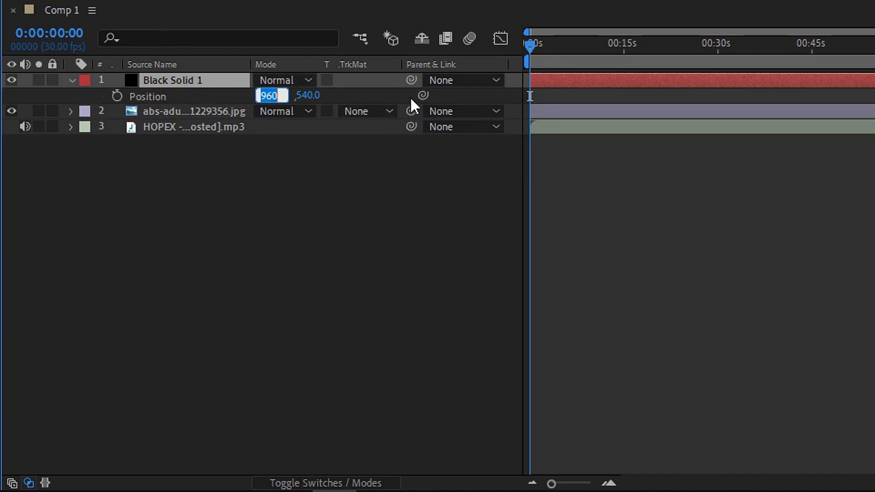
text(960)
key(Tab)
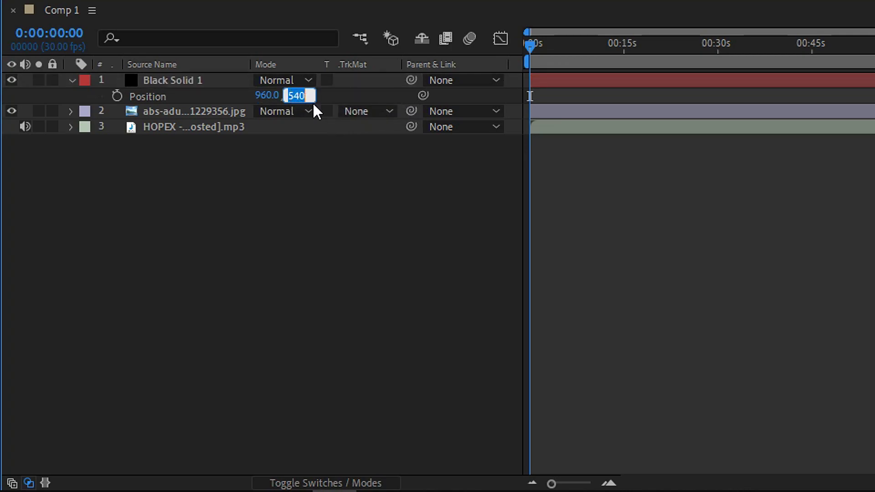
text(215)
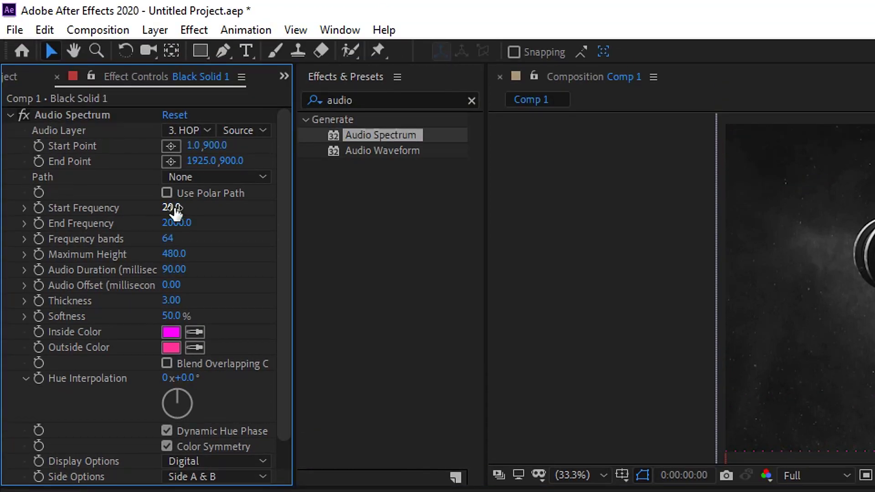
Set End Frequency 150, 1000 frequency bands, Maximum Height 1700 and Audio Duration 100.
click(180, 224)
text(150)
click(174, 241)
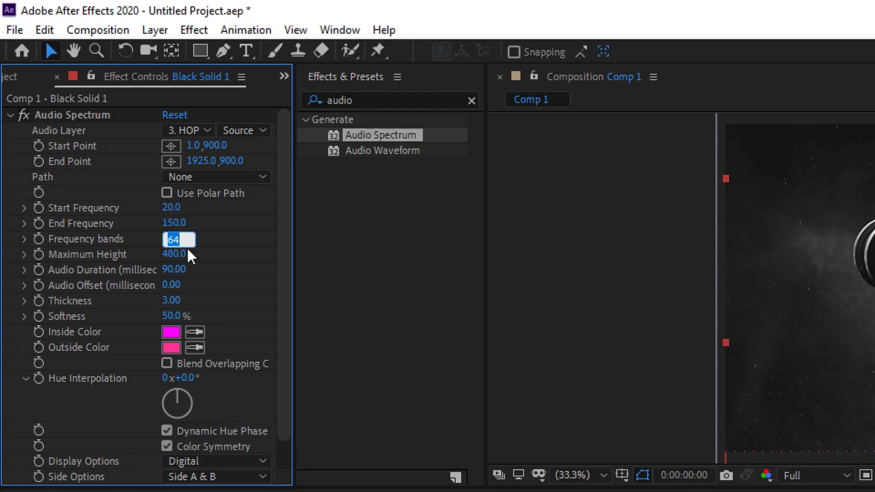
text(1000)
key(Tab)
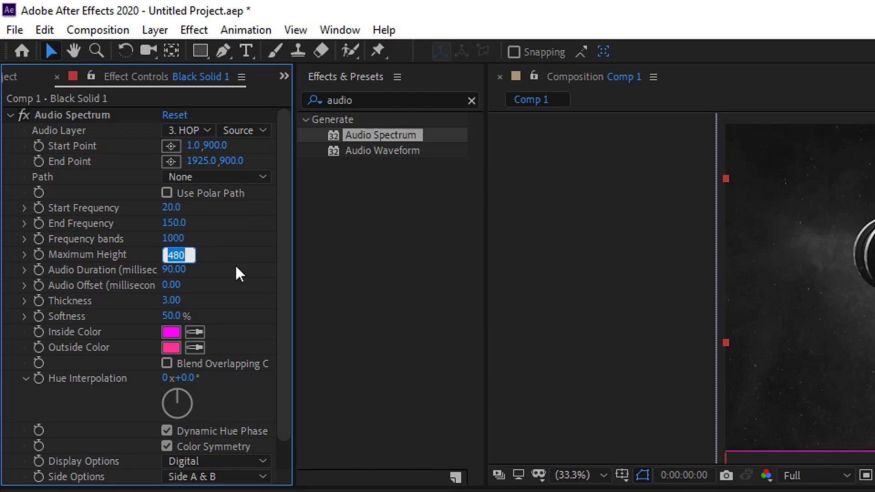
text(1700)
key(Tab)
text(100)
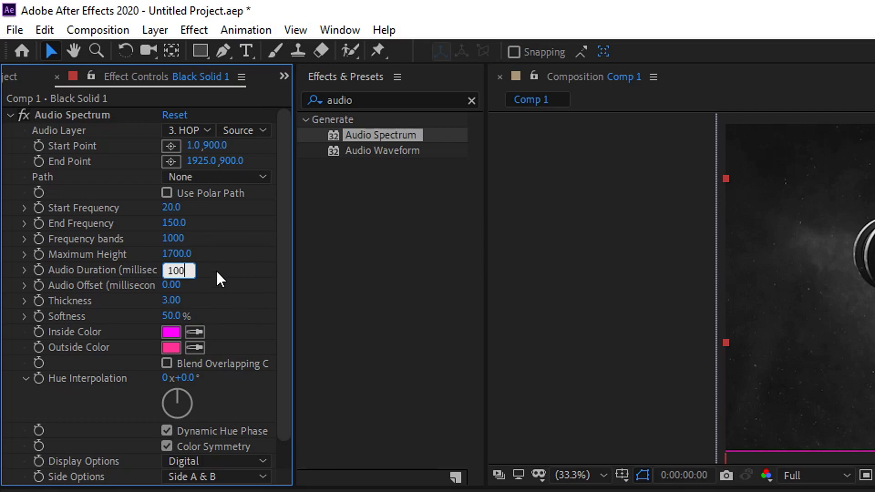
key(Return)
Set the spectrum's Thickness to 5 and Softness to 0%.
click(175, 302)
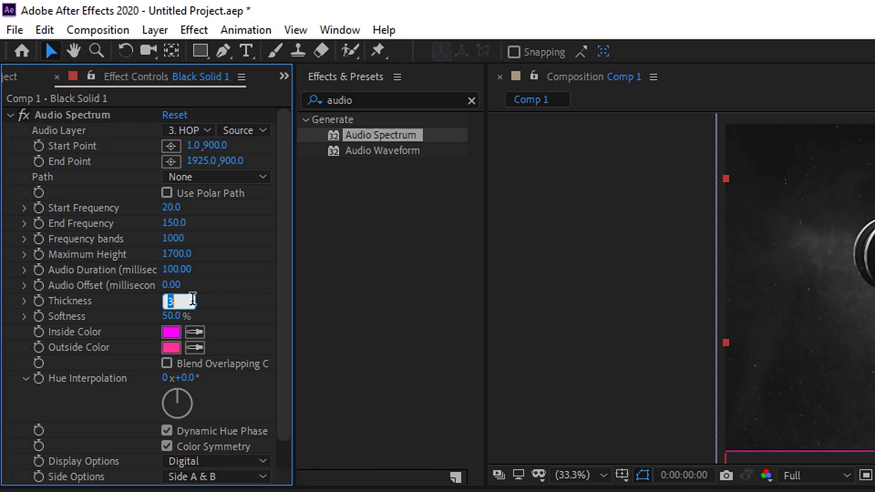
text(5)
key(Return)
click(170, 313)
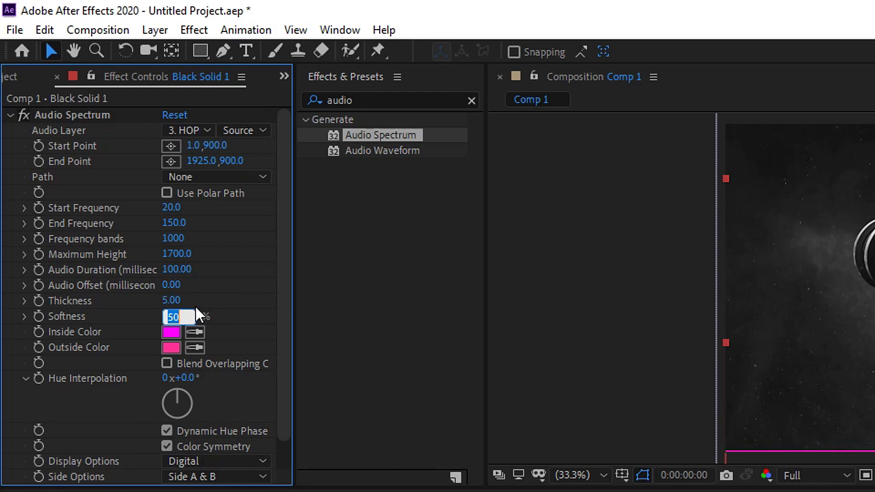
key(Return)
Make both the Inside Color and Outside Color of the spectrum white.
click(176, 330)
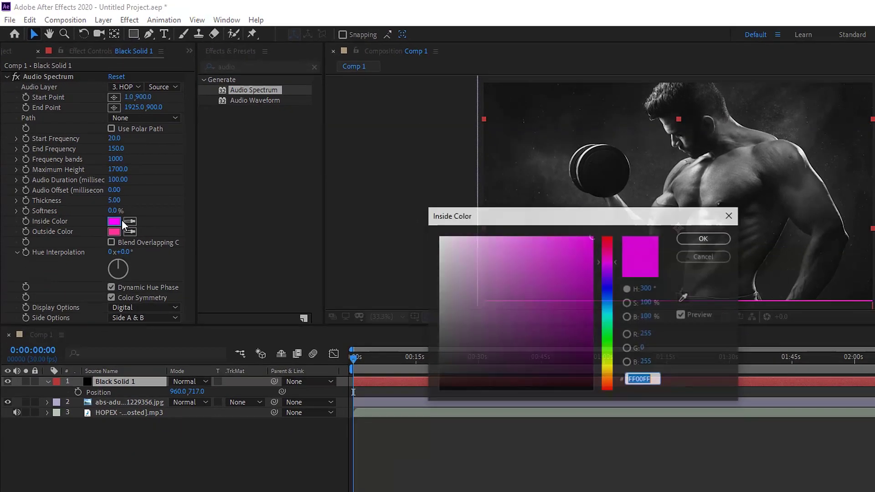
drag(820, 383, 540, 253)
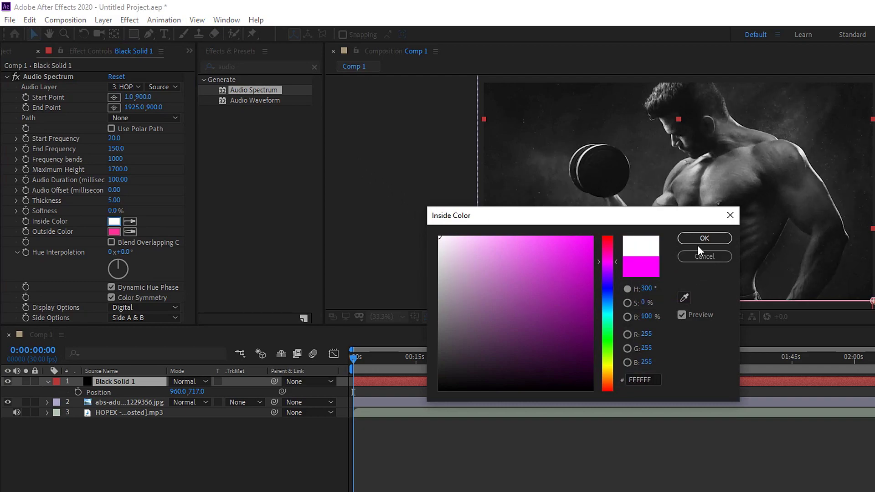
click(700, 240)
click(114, 232)
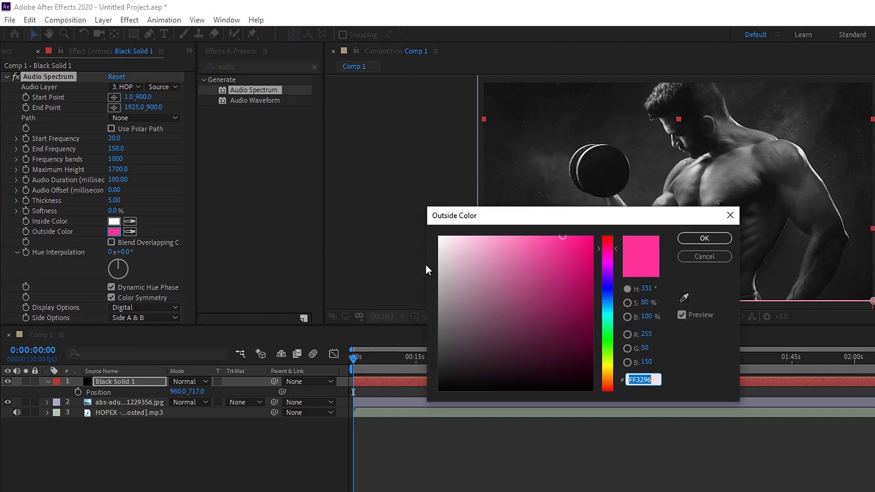
drag(460, 269, 371, 189)
click(704, 238)
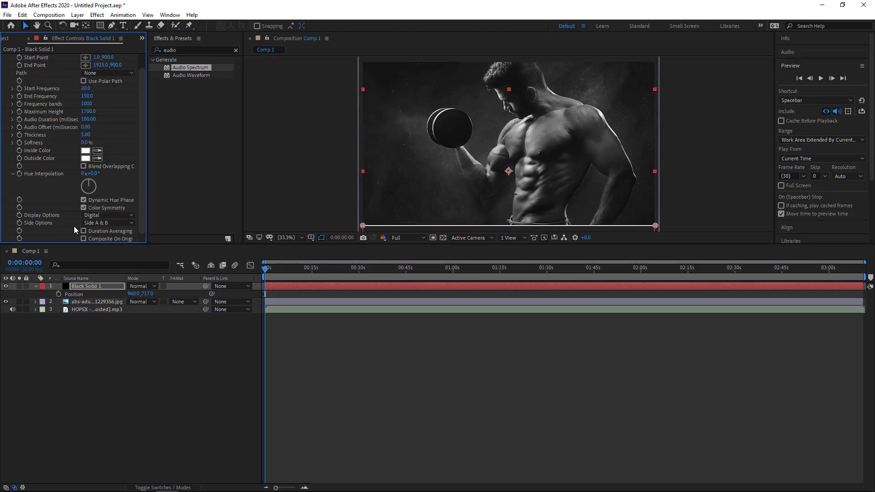
Set Side Options to Side A and collapse the solid's Position property.
click(98, 224)
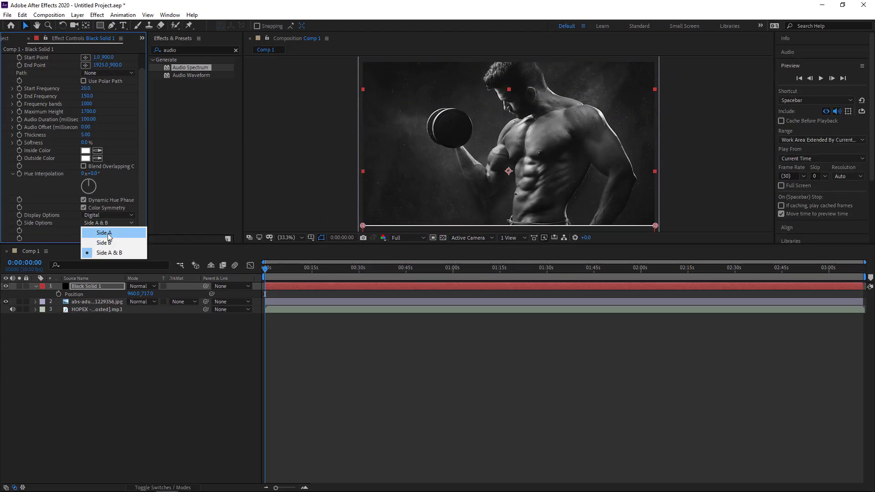
click(103, 231)
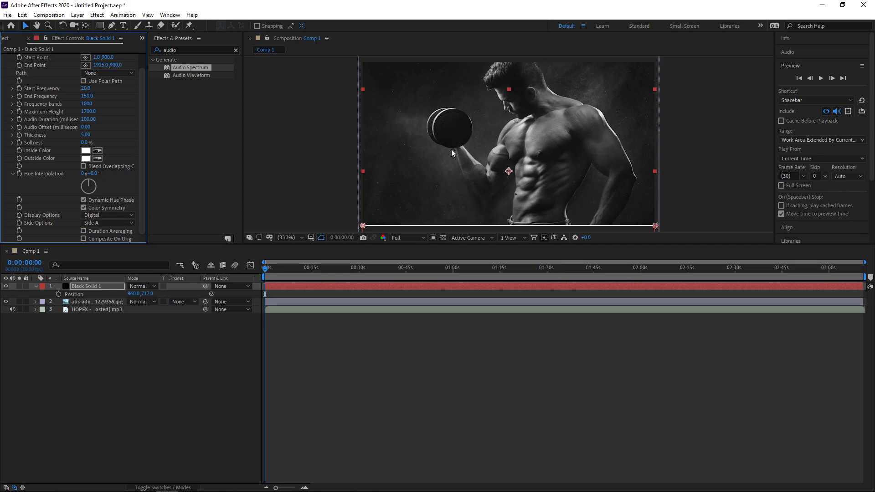
scroll(104, 219, up, 1)
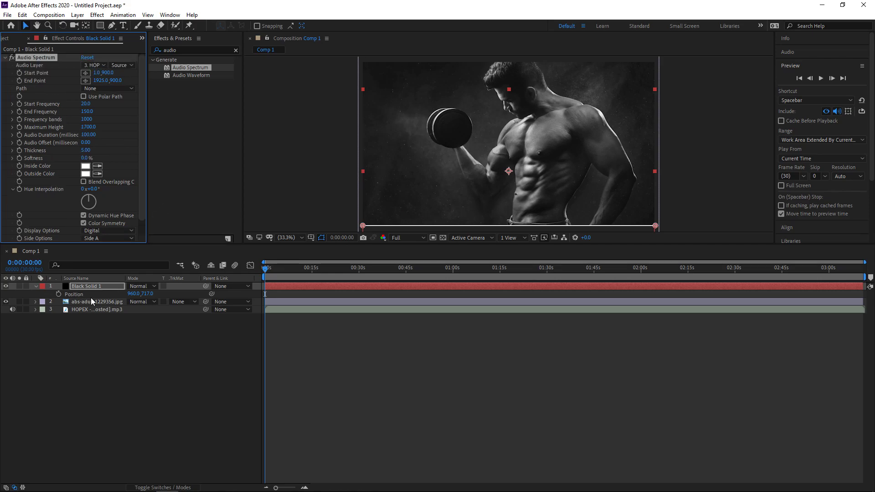
click(35, 287)
click(156, 333)
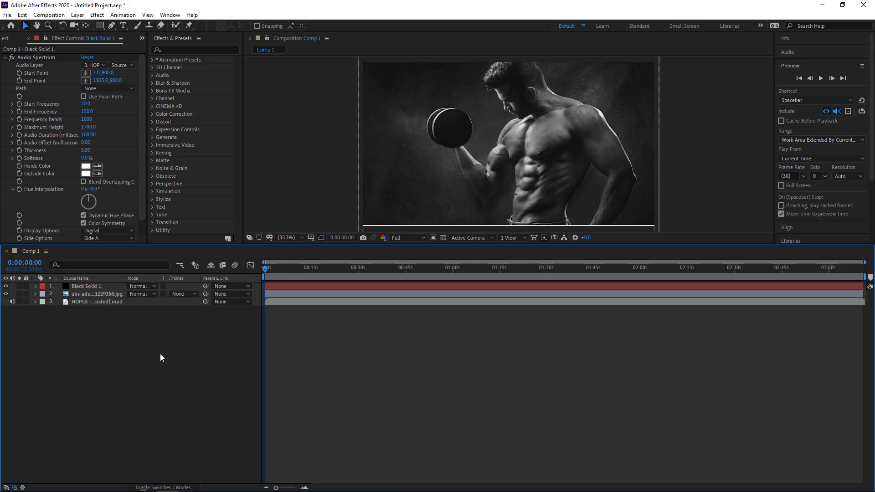
Duplicate the athlete photo and pre-compose three photo layers into 'glitch rgb'.
click(106, 294)
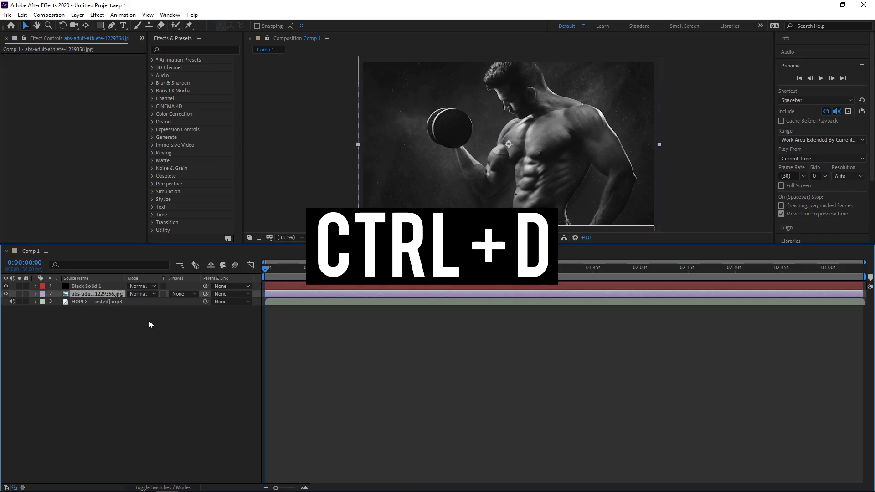
key(ctrl+d)
key(ctrl+d)
key(ctrl+d)
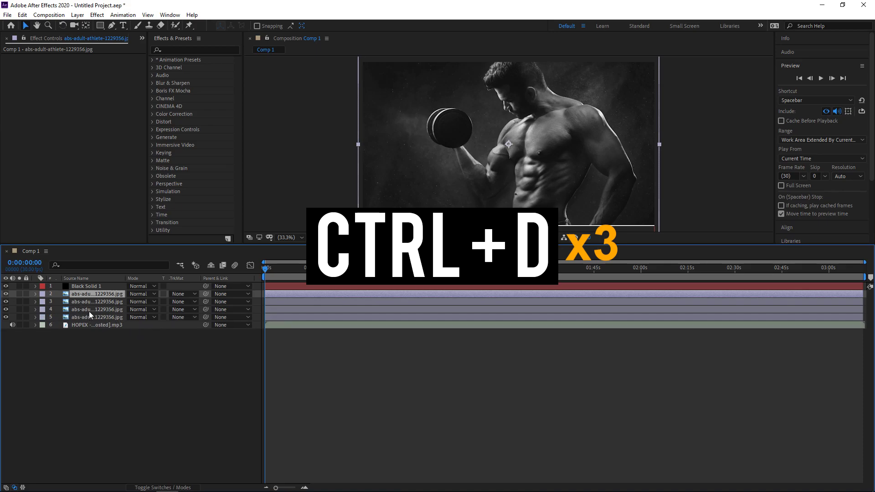
shift+click(94, 310)
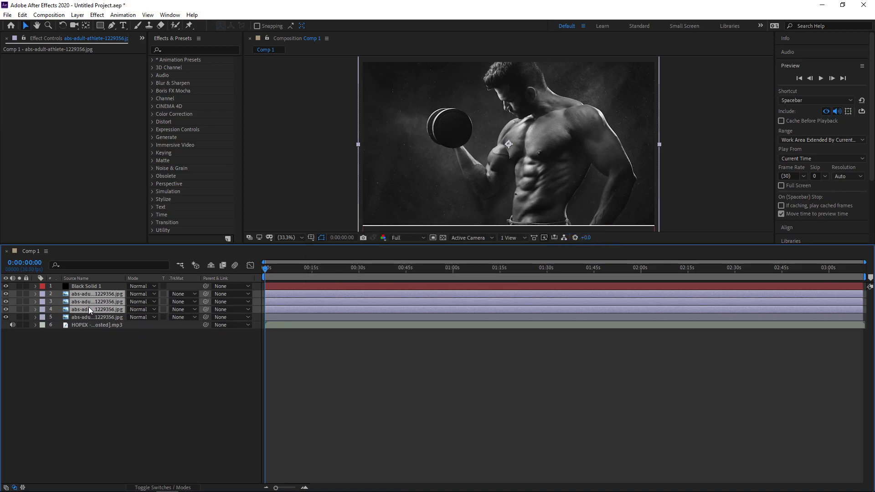
right_click(91, 302)
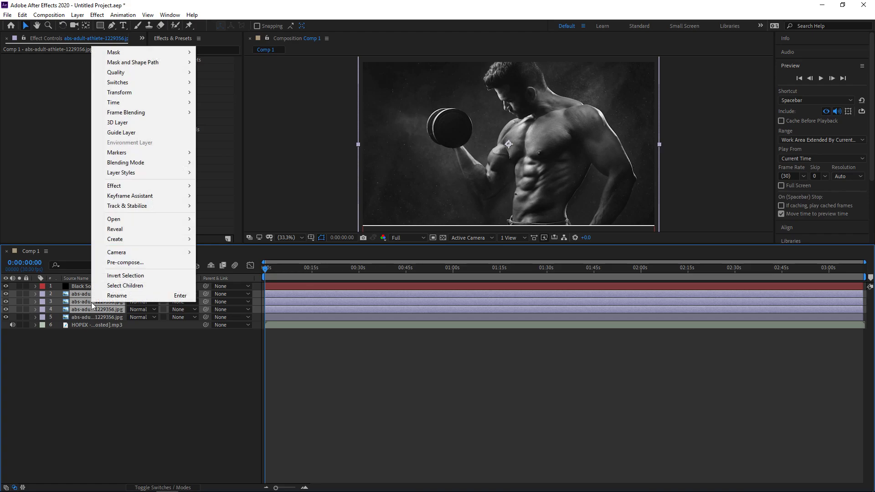
click(129, 263)
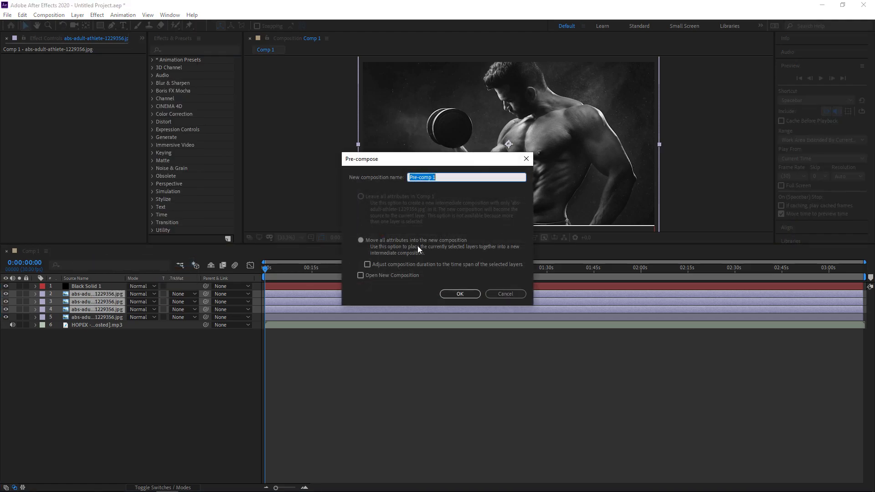
text(glitch rgb)
click(460, 294)
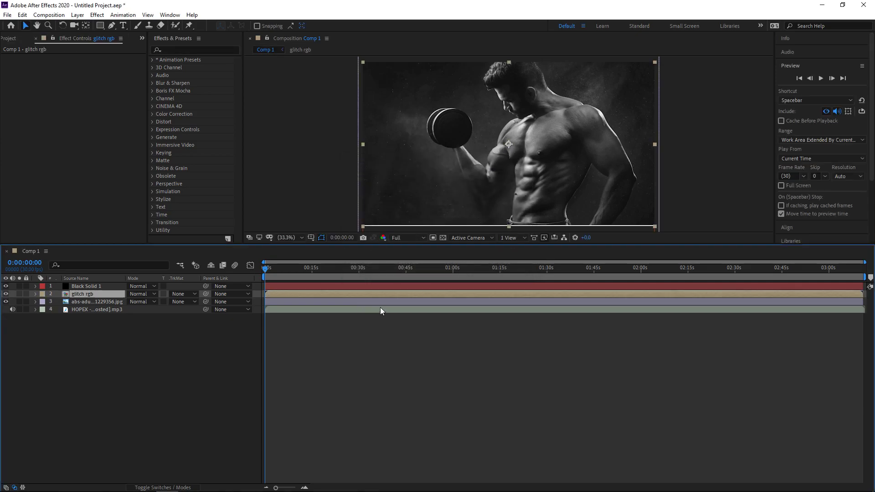
Inside glitch rgb, give the three photo layers Red, Blue and Green labels.
double_click(97, 295)
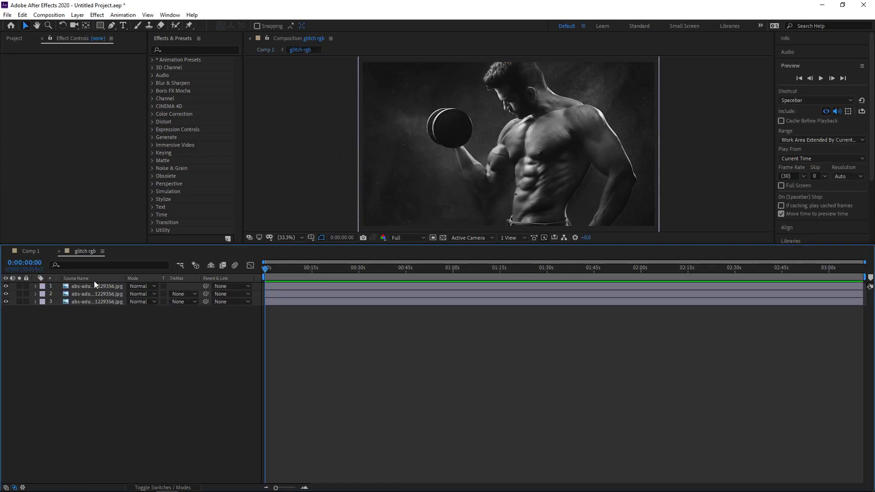
click(42, 286)
click(70, 324)
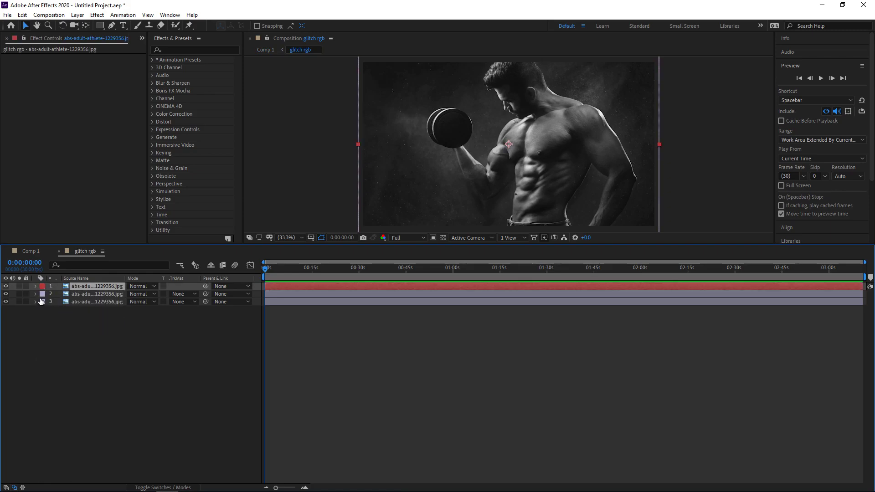
click(42, 294)
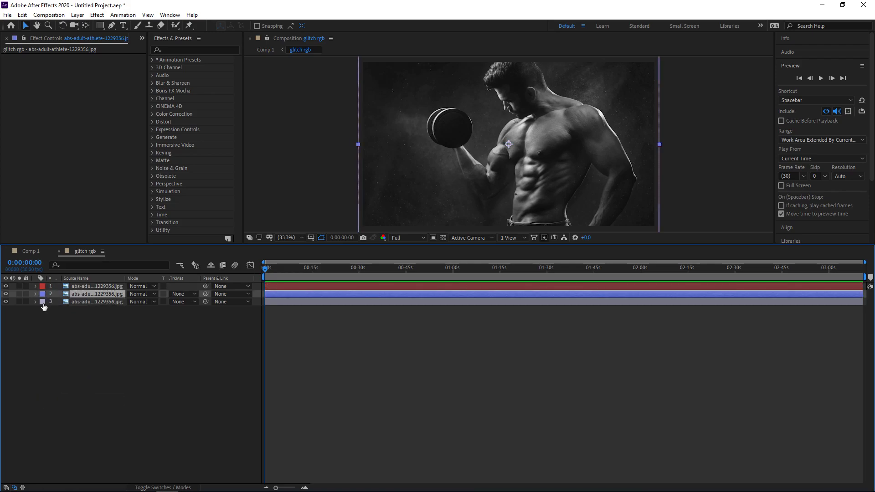
click(44, 307)
click(64, 227)
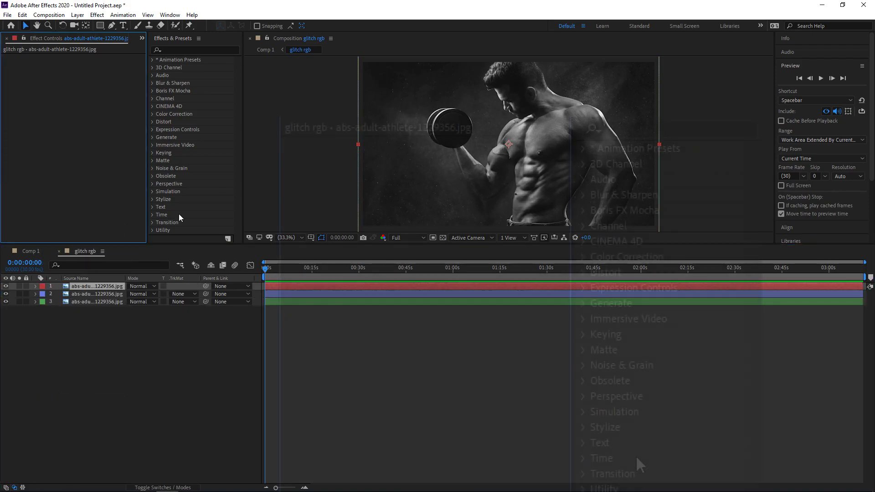
Apply the Set Channels effect, found by searching 'set', to the top photo layer.
click(209, 50)
text(s)
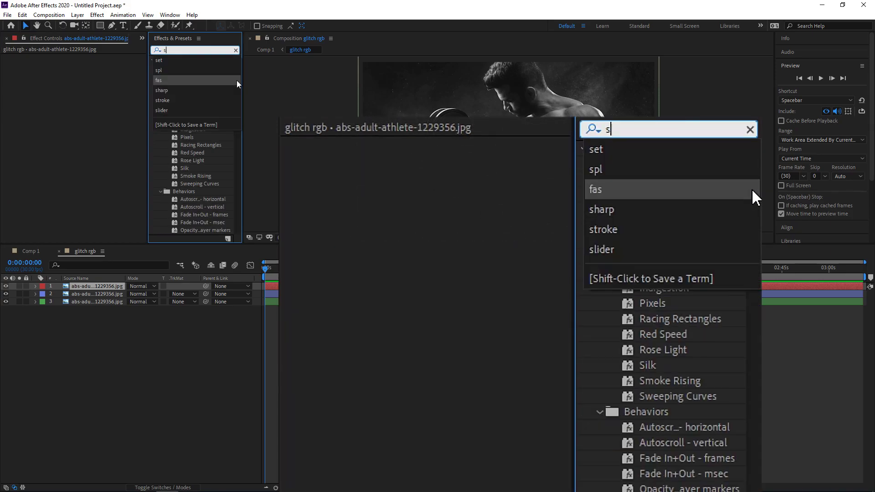
text(et)
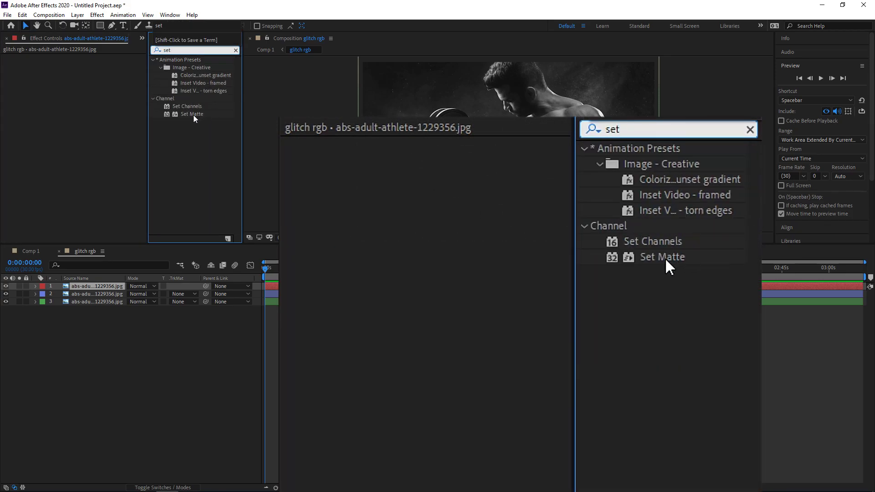
drag(187, 106, 120, 128)
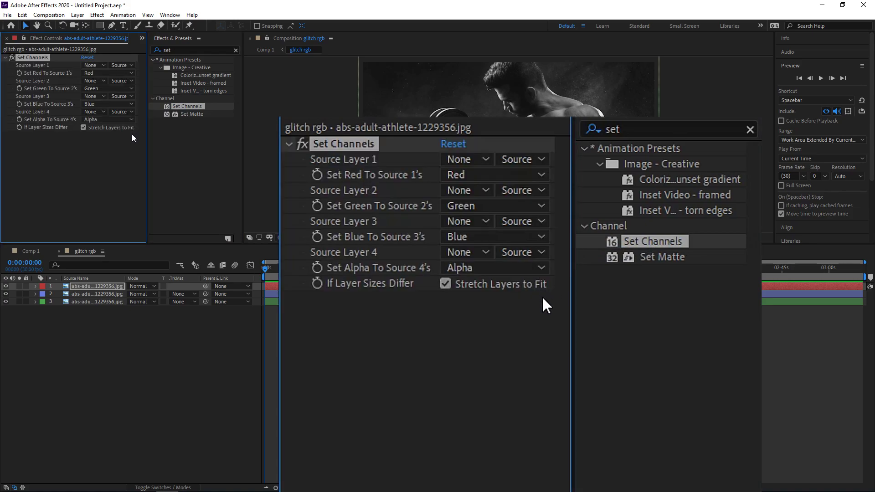
Turn the top layer's Green and Blue channels Off, then hide that layer.
click(91, 89)
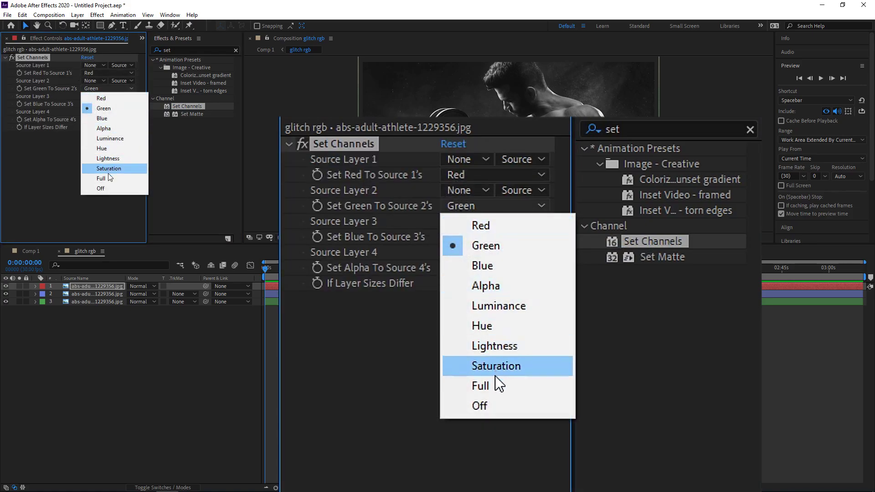
click(101, 188)
click(96, 104)
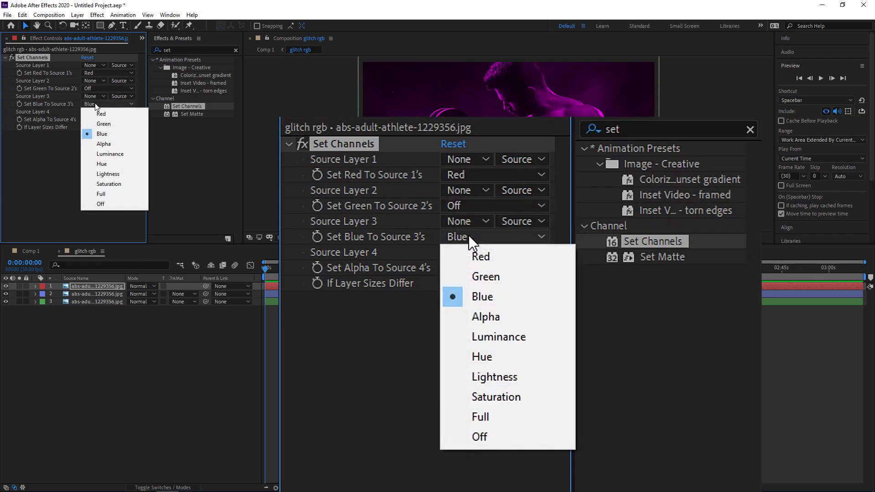
click(100, 203)
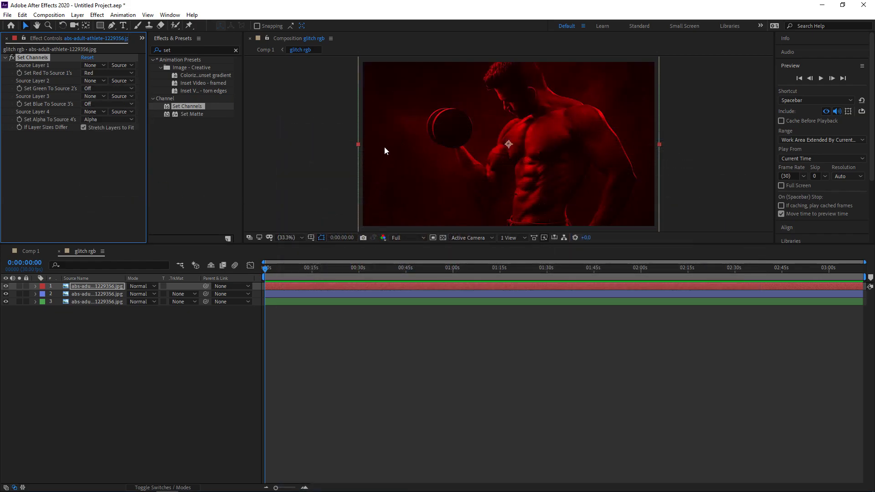
click(6, 286)
Apply Set Channels to the second athlete layer with Red and Green off, leaving it blue-only.
click(86, 296)
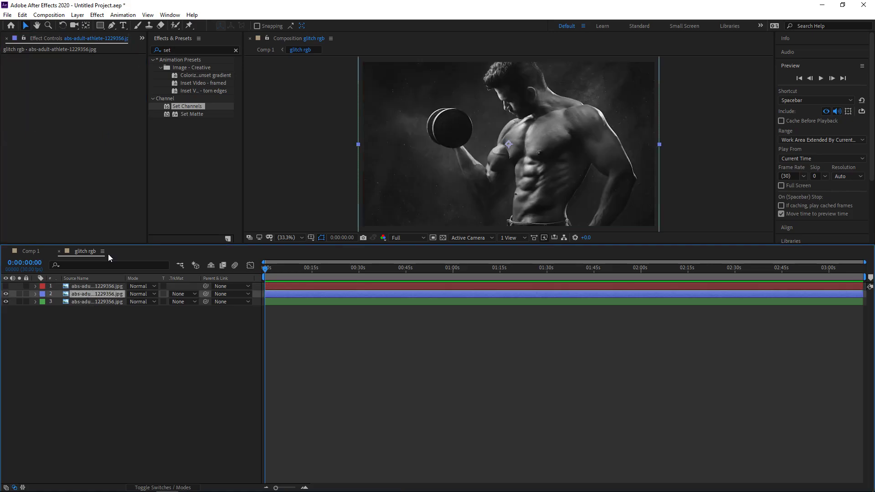
drag(187, 105, 94, 123)
click(94, 74)
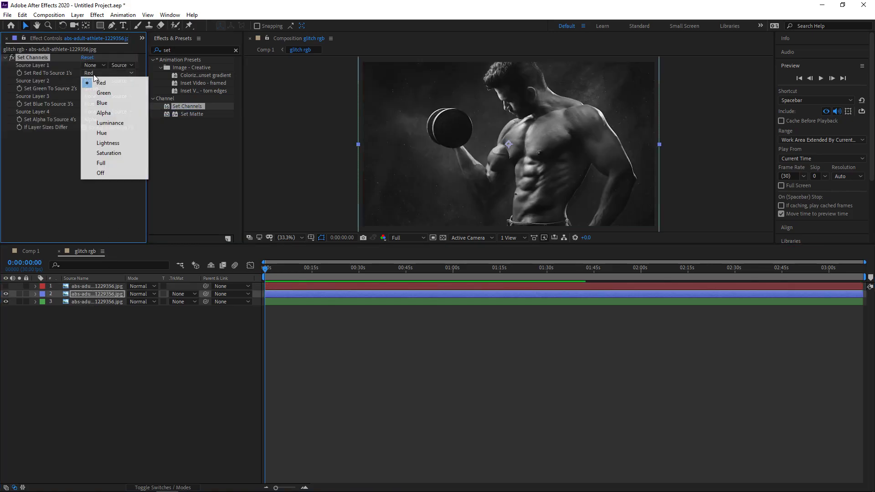
click(101, 173)
click(92, 89)
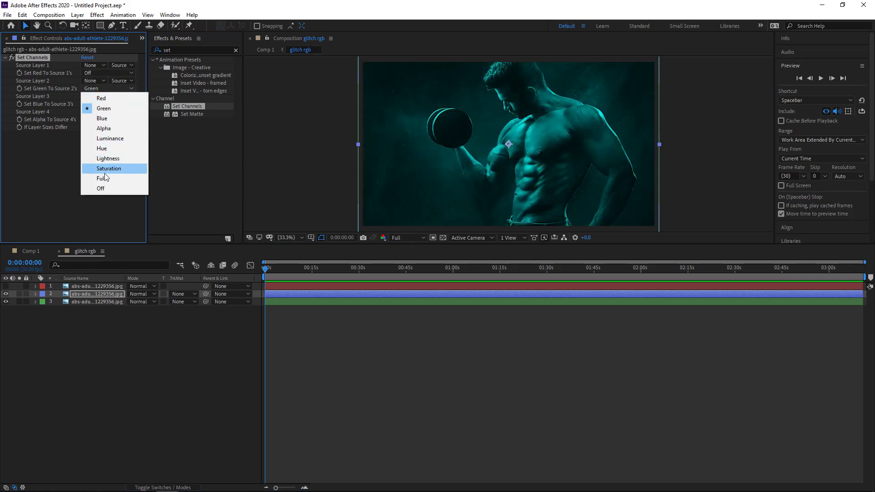
click(101, 189)
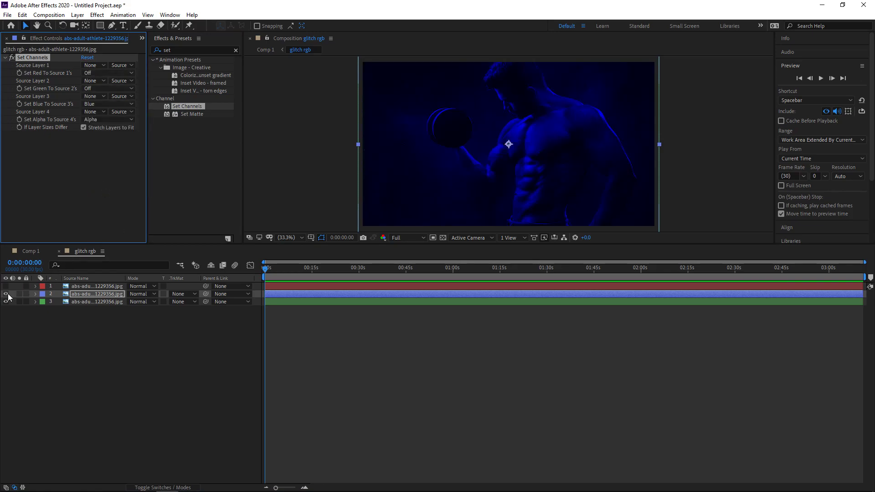
click(7, 294)
Apply Set Channels to the third layer with Red and Blue off so it shows only green.
click(75, 303)
drag(182, 107, 76, 125)
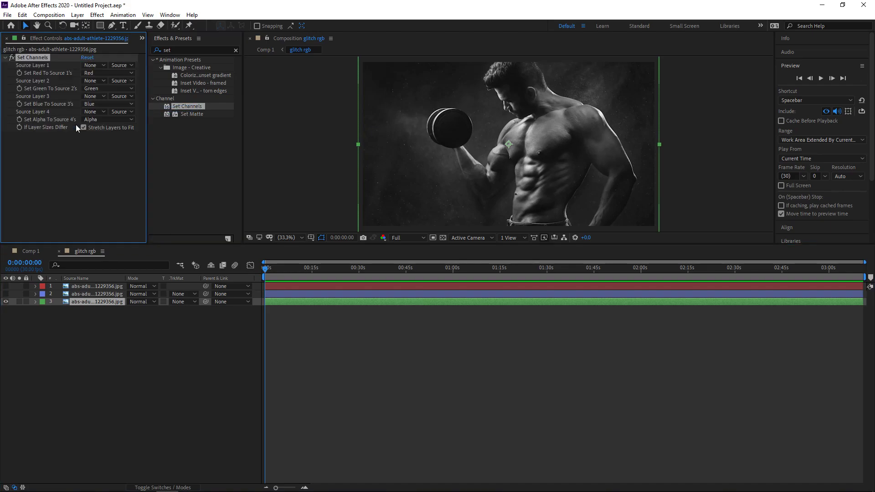
click(95, 72)
click(101, 73)
click(101, 73)
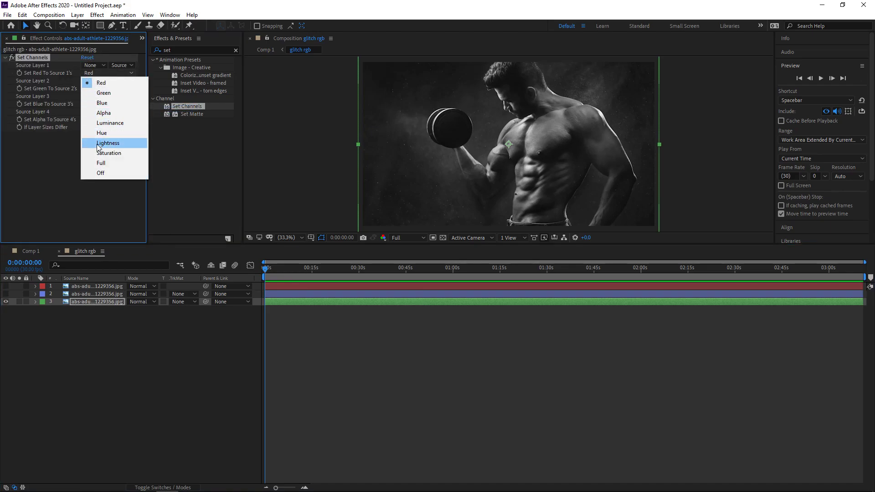
click(103, 173)
click(97, 104)
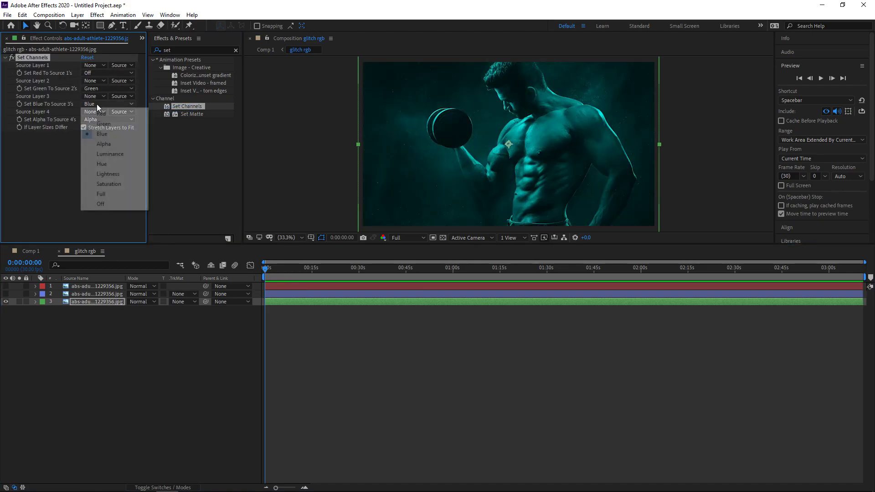
click(101, 203)
click(91, 168)
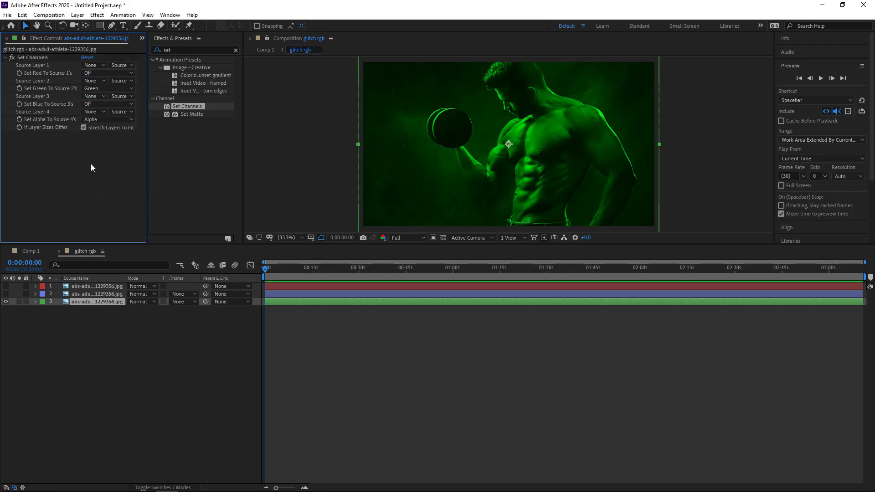
Toggle the red and blue layers' visibility to check the channel split.
click(6, 286)
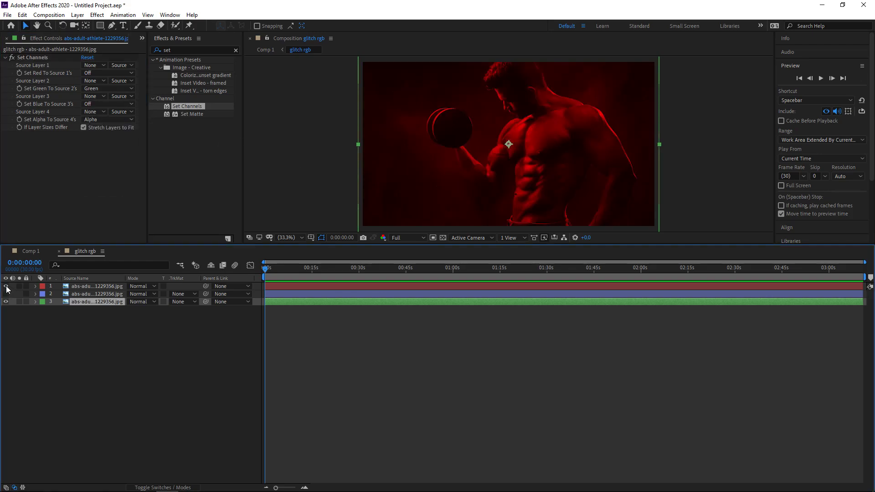
click(6, 287)
click(6, 295)
click(6, 294)
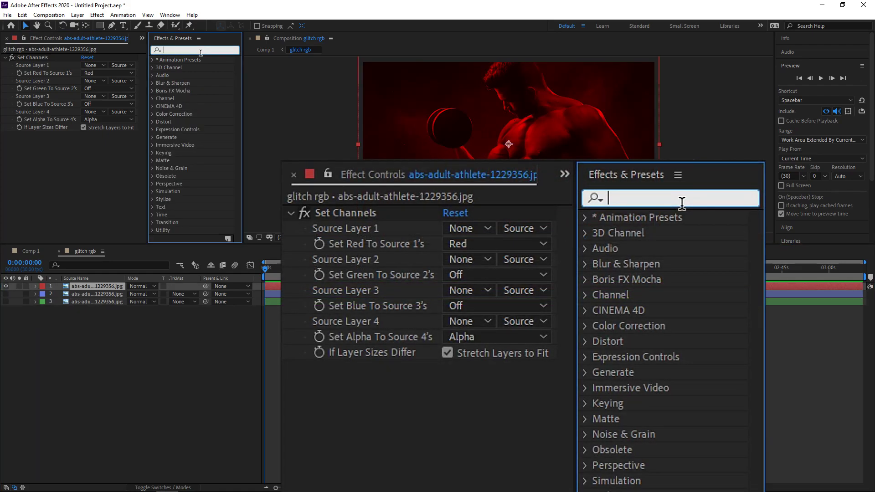
Add the Wiggle - position preset to the top red layer with wiggle amount 70.
text(wigg)
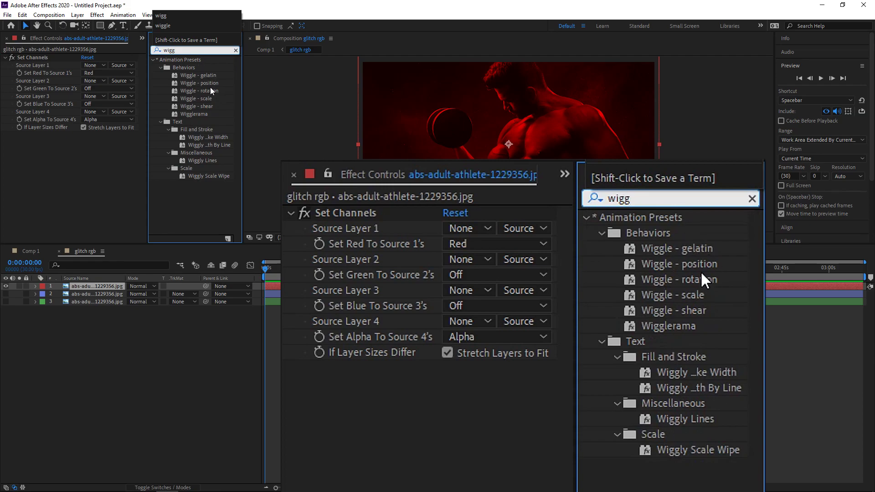
drag(205, 84, 66, 140)
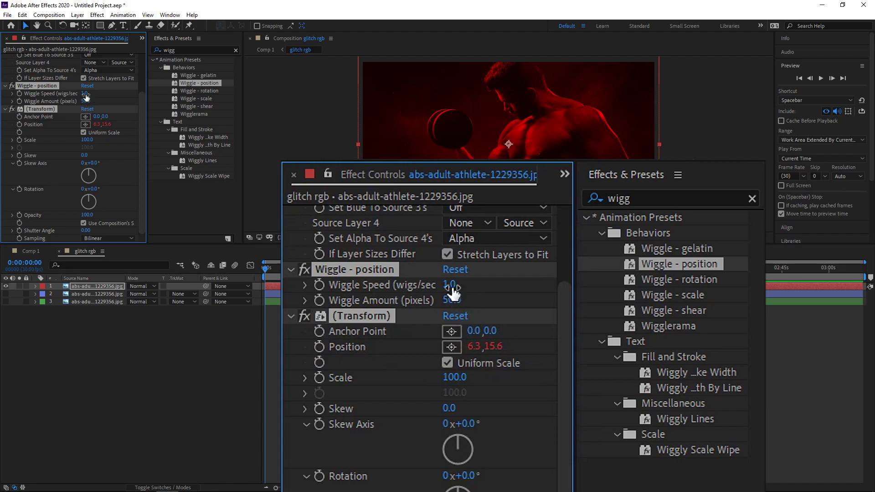
click(84, 101)
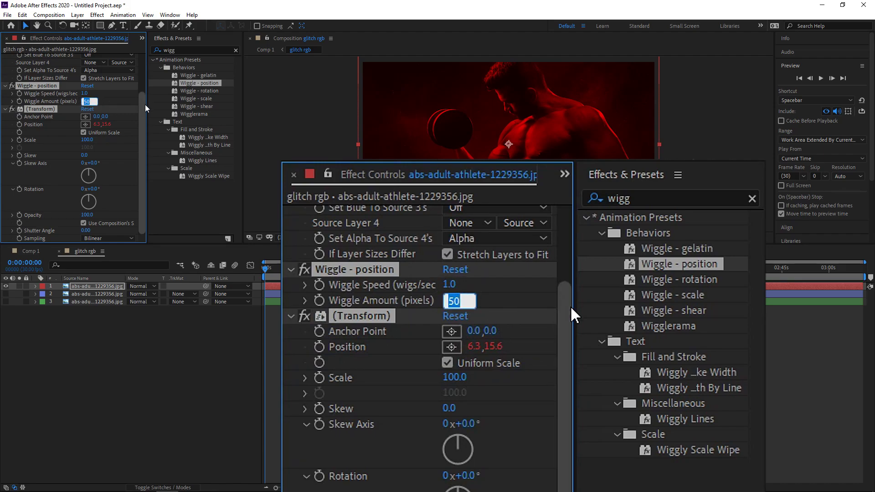
text(70)
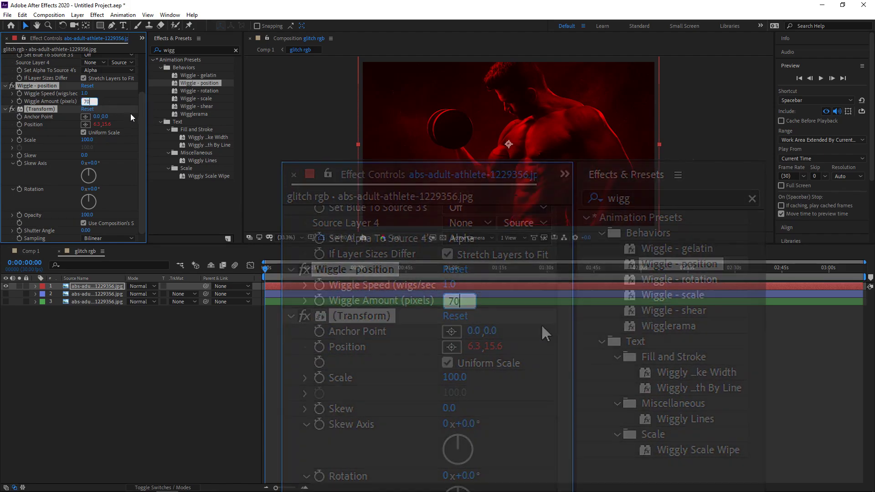
key(Return)
mouse_move(265, 270)
mouse_down()
mouse_move(302, 273)
mouse_move(256, 276)
mouse_up()
click(78, 294)
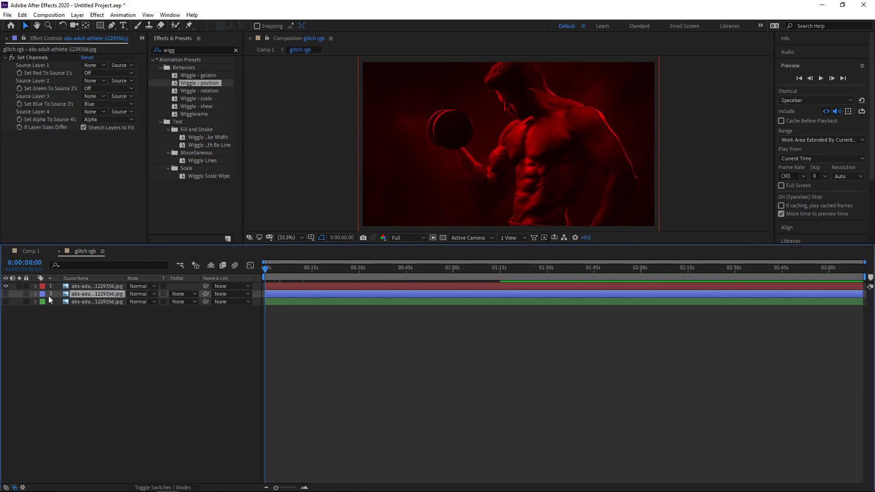
Add Wiggle - position to the second layer with speed 0.8 and amount 60.
click(6, 294)
click(5, 287)
drag(208, 83, 95, 163)
click(84, 93)
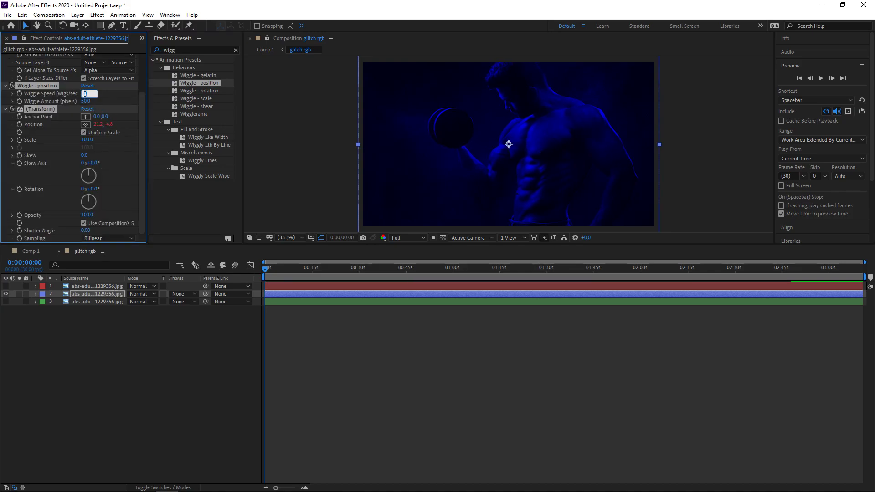
text(0.8)
key(Return)
click(86, 102)
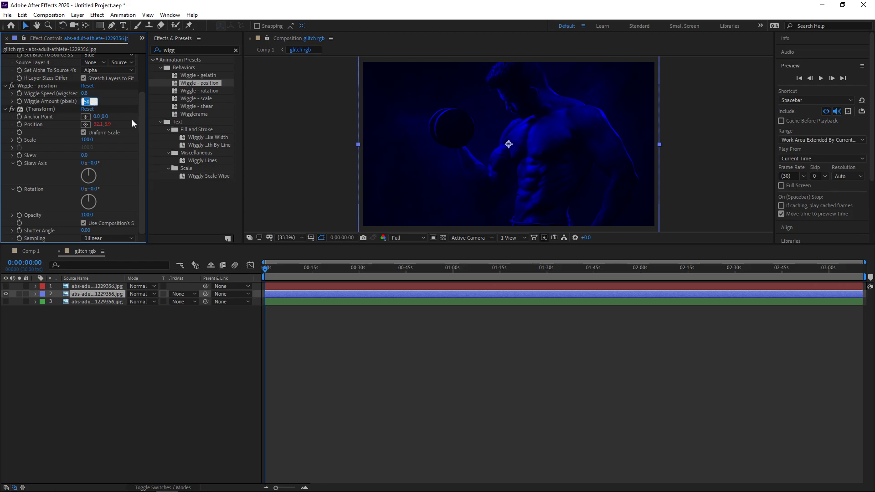
text(60)
key(Return)
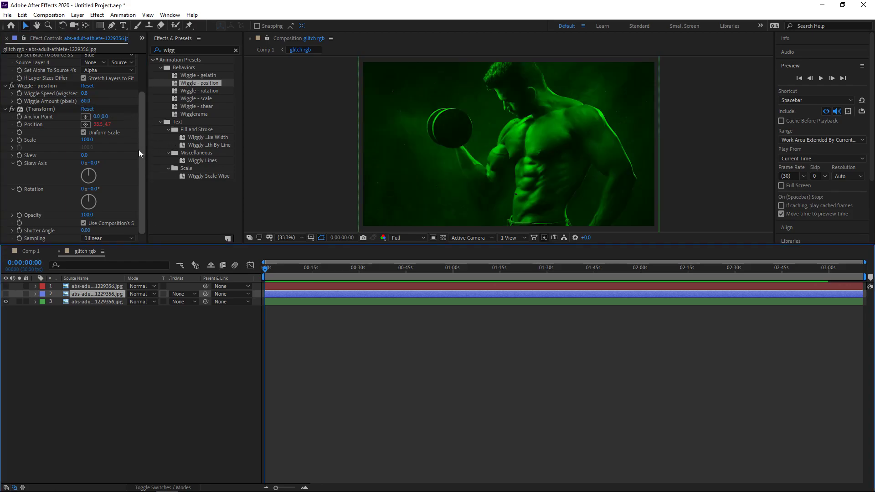
Add Wiggle - position to the third layer with speed 0.5 and amount 70.
click(75, 303)
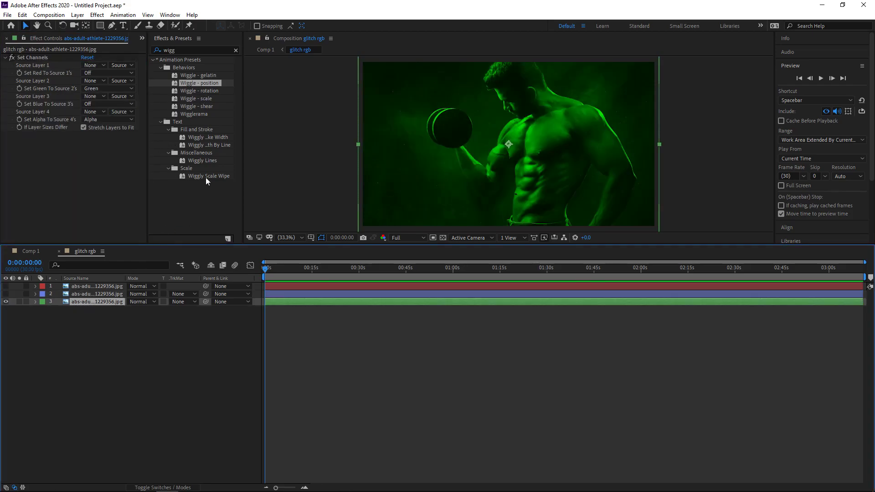
drag(200, 83, 106, 157)
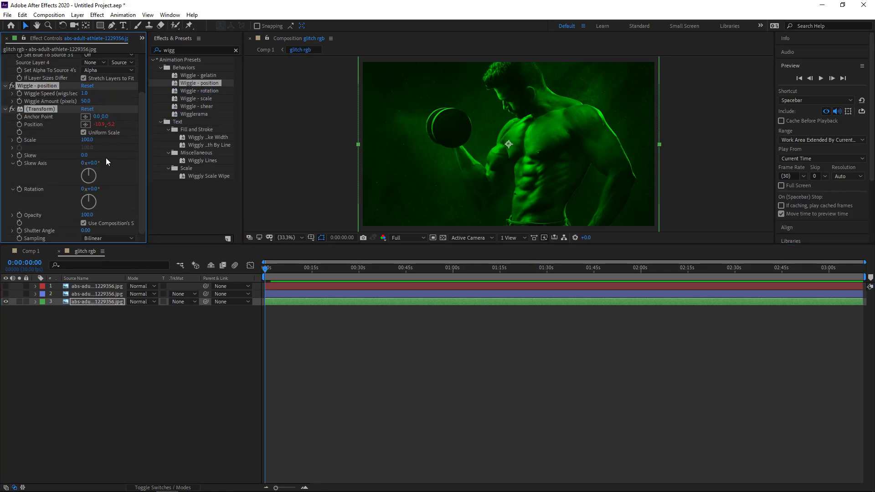
click(84, 93)
text(0)
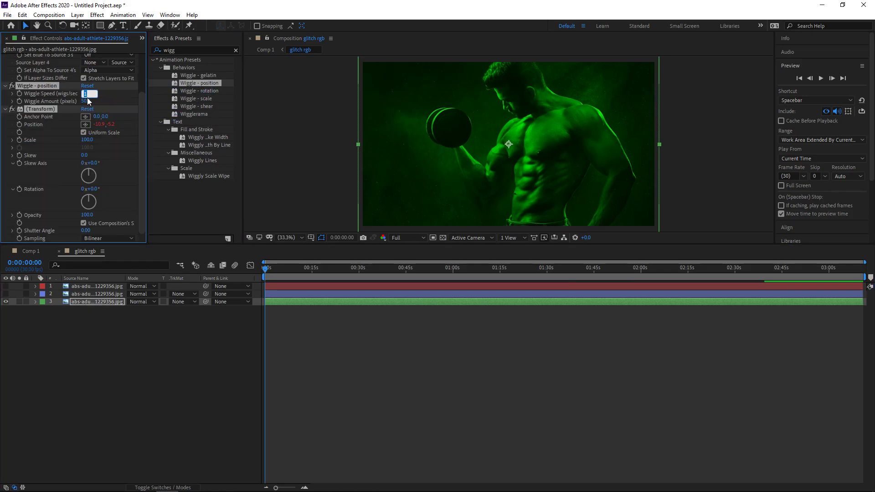
text(.5)
key(Return)
click(87, 101)
text(70)
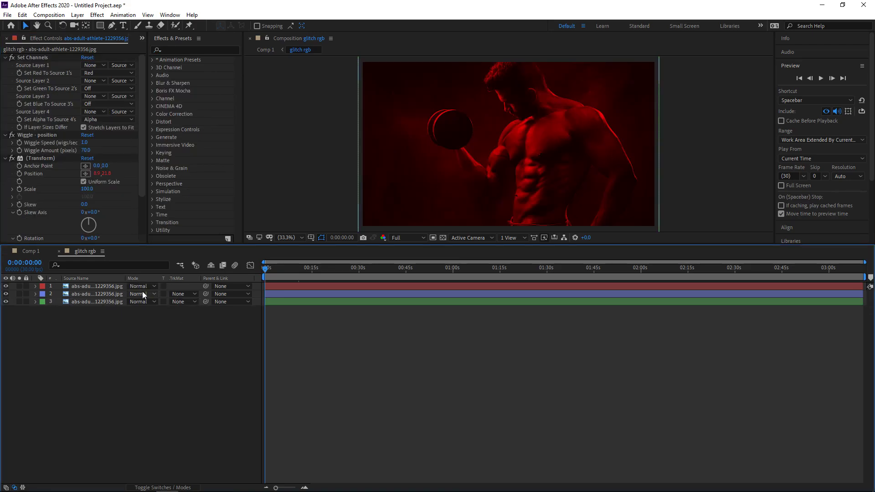
Switch the red, blue and green layers to Add blend mode and scrub to preview the glitch.
click(143, 286)
click(169, 189)
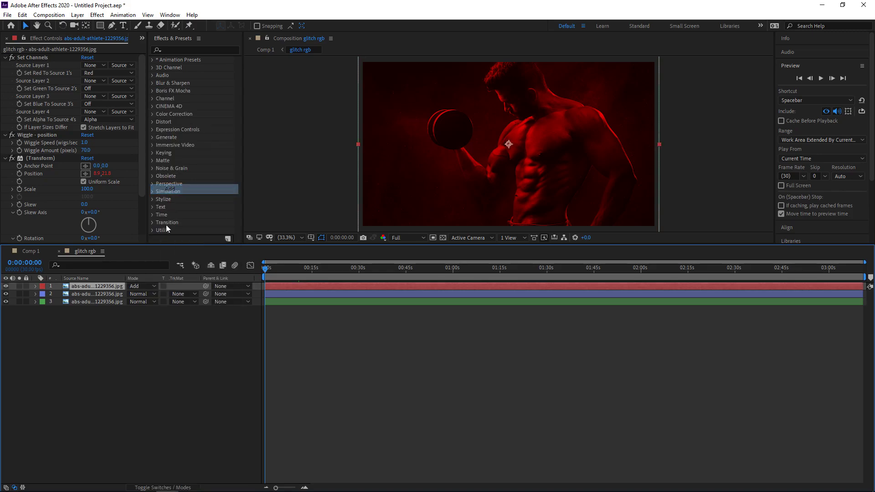
click(138, 295)
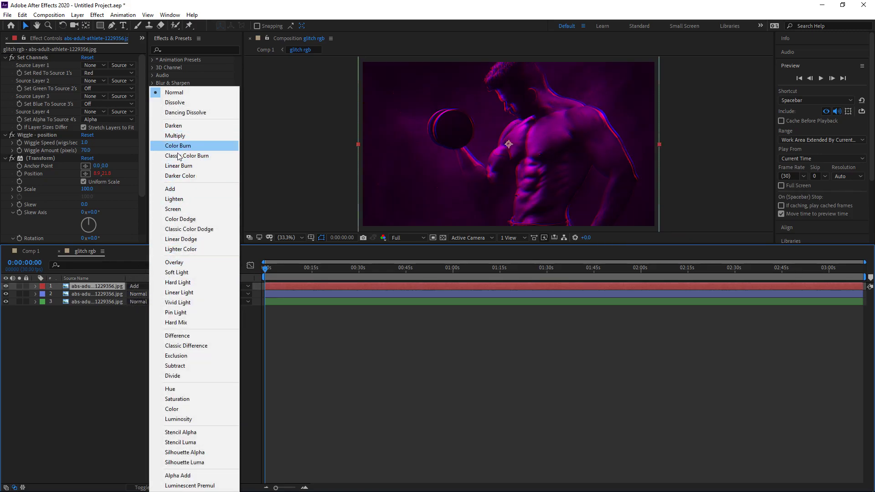
click(170, 189)
click(140, 302)
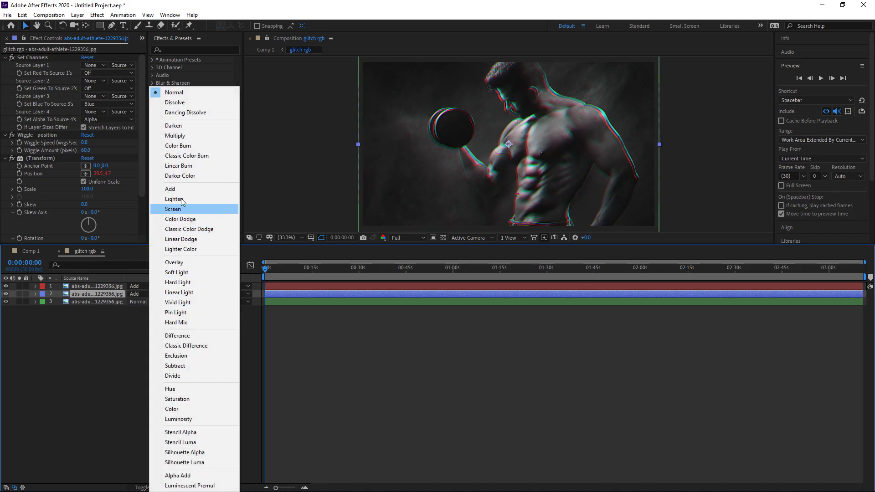
click(173, 190)
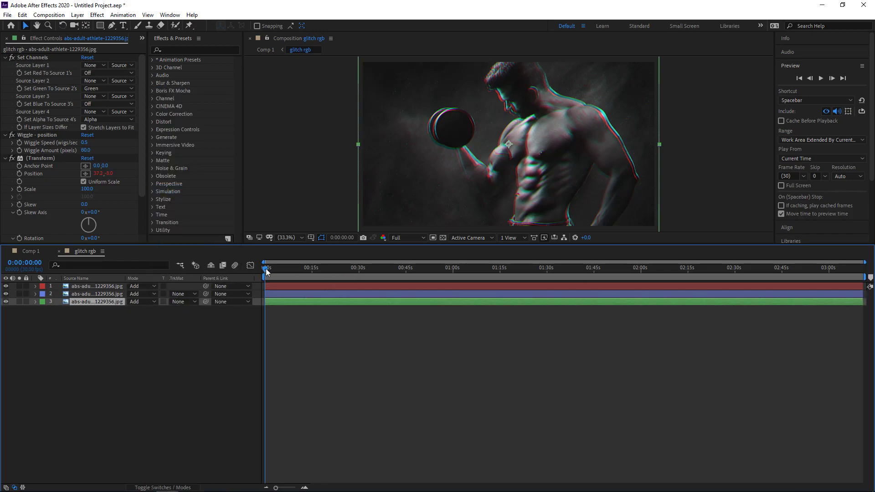
mouse_move(264, 273)
mouse_down()
mouse_move(299, 276)
mouse_move(265, 272)
mouse_up()
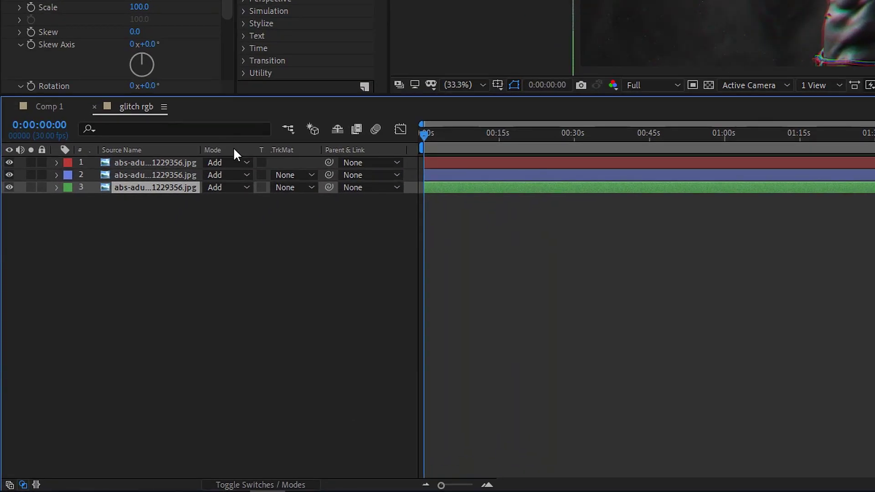
Convert Comp 1's HOPEX music track to keyframes and place Audio Amplitude below the athlete photo.
click(47, 109)
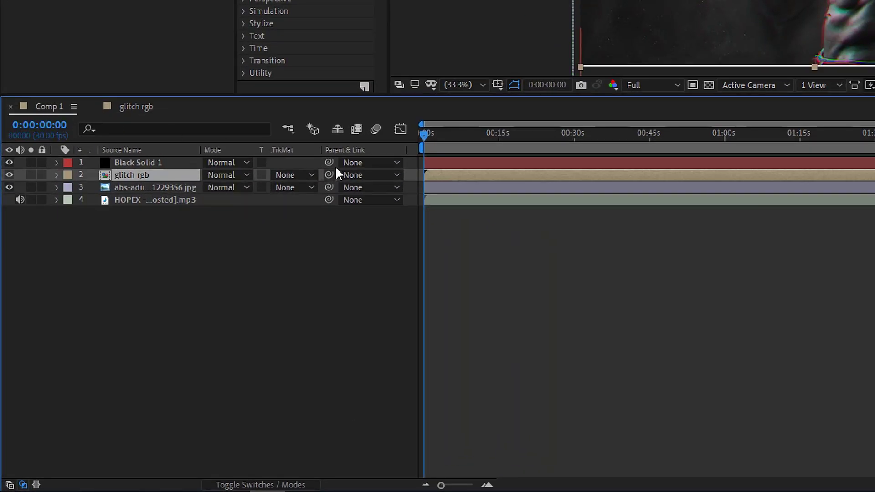
click(287, 246)
click(155, 199)
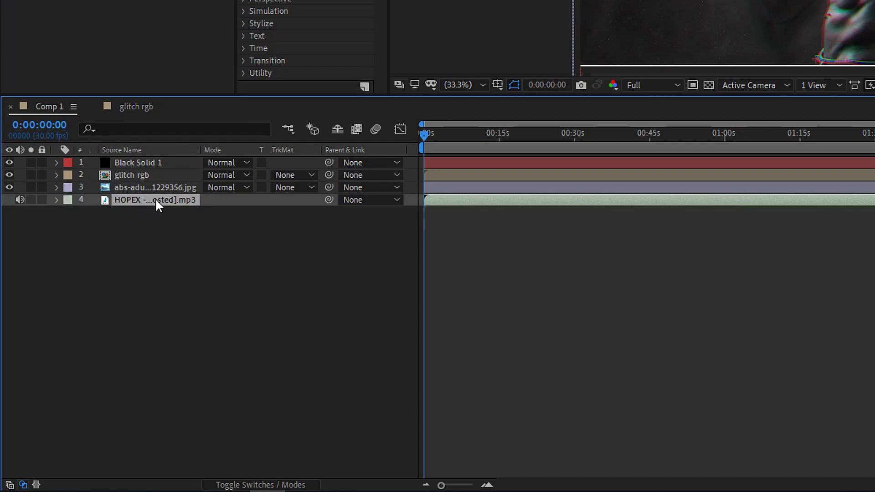
right_click(155, 199)
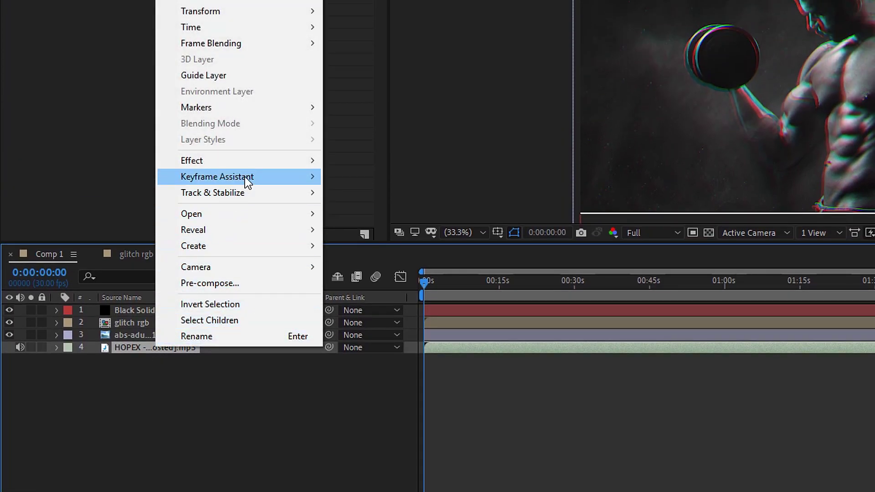
mouse_move(249, 178)
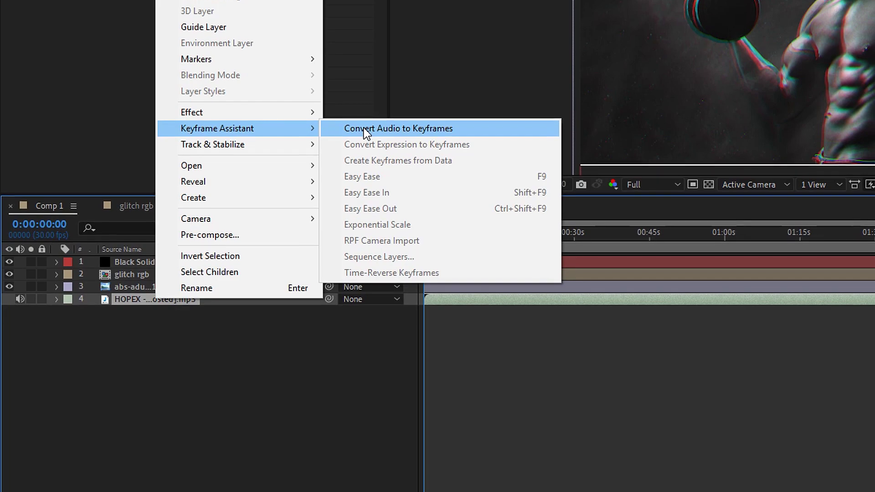
click(358, 178)
drag(145, 199, 143, 204)
Delete the Left Channel and Right Channel effects from Audio Amplitude and expand Both Channels.
click(57, 200)
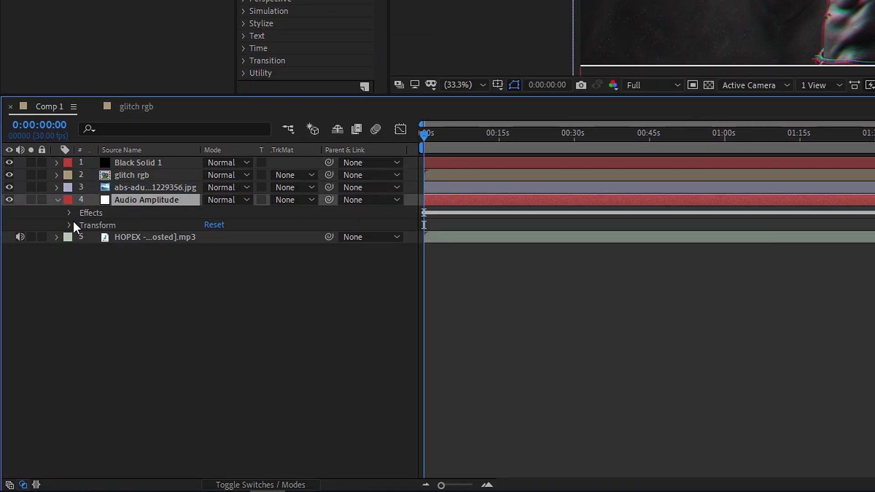
click(69, 212)
click(116, 225)
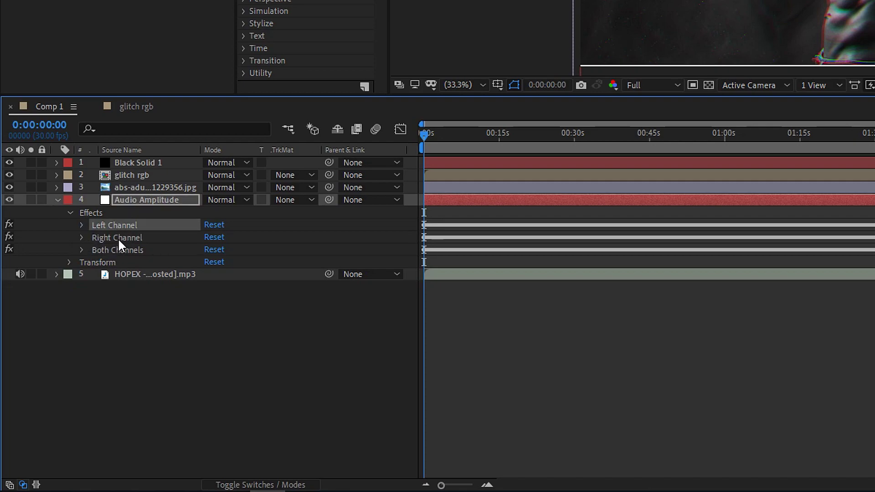
ctrl+click(117, 239)
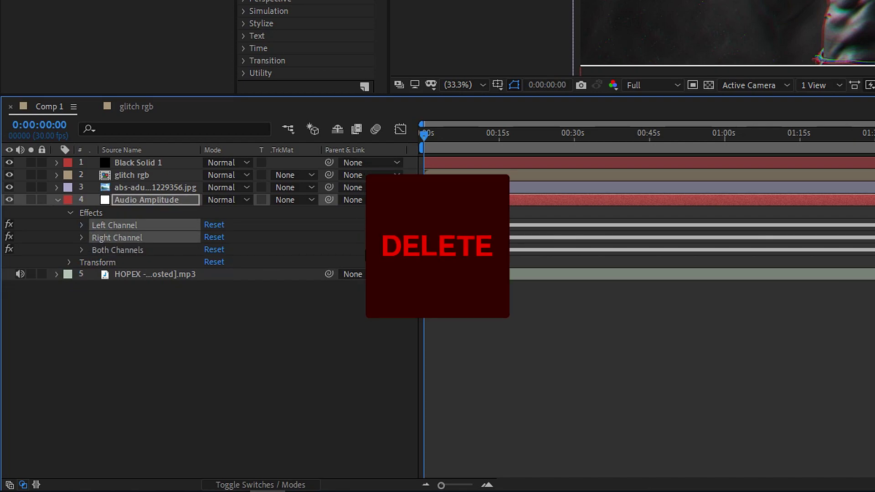
key(Delete)
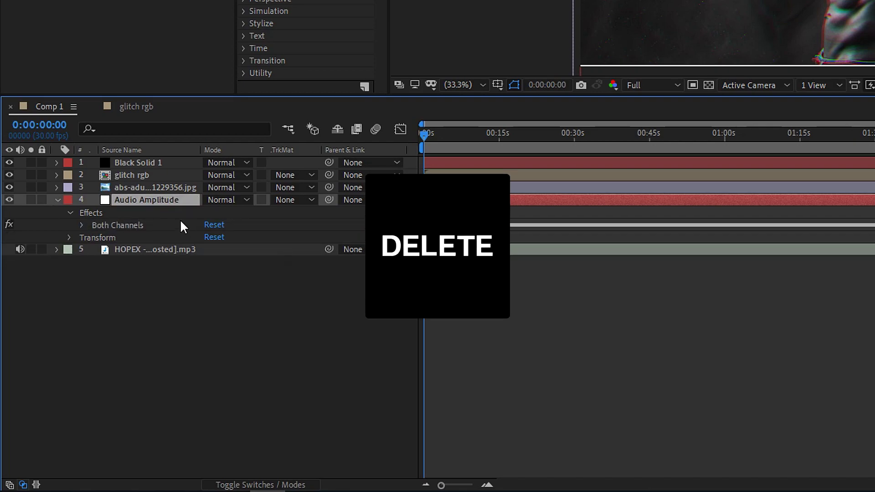
click(80, 224)
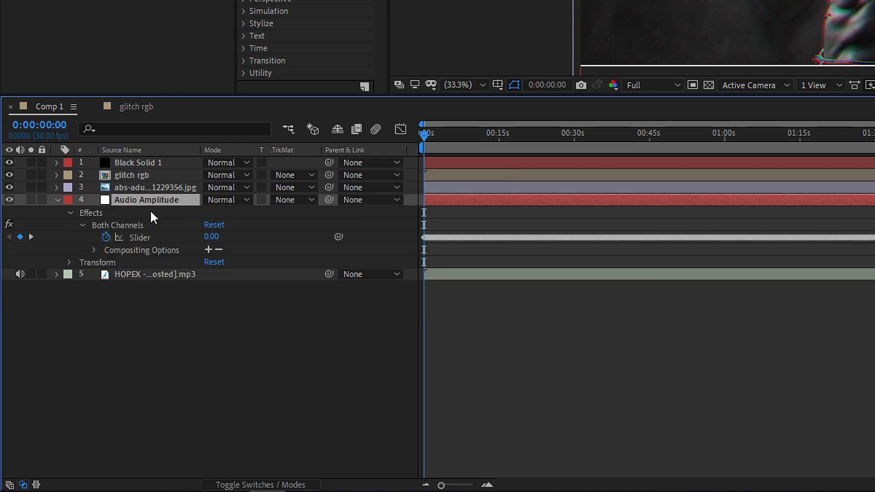
click(137, 174)
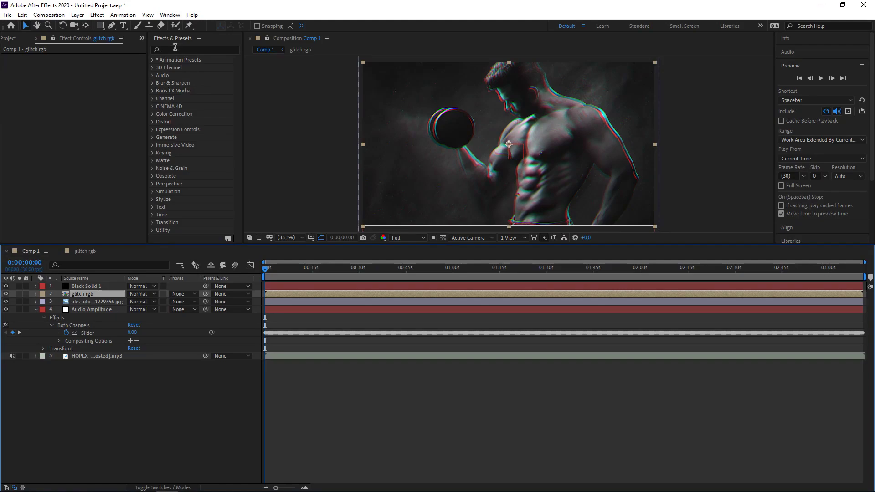
Apply the Wiggle - position preset to glitch rgb via a 'wigg' search.
click(180, 50)
text(wigg)
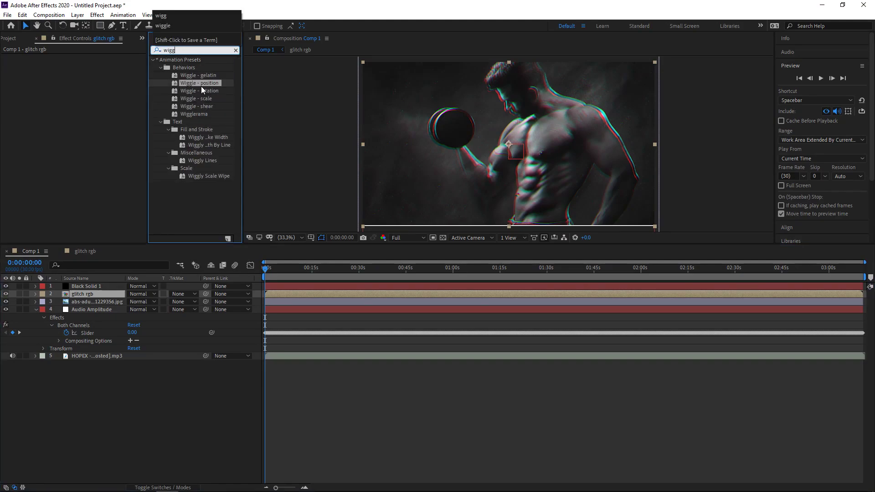
drag(201, 85, 111, 106)
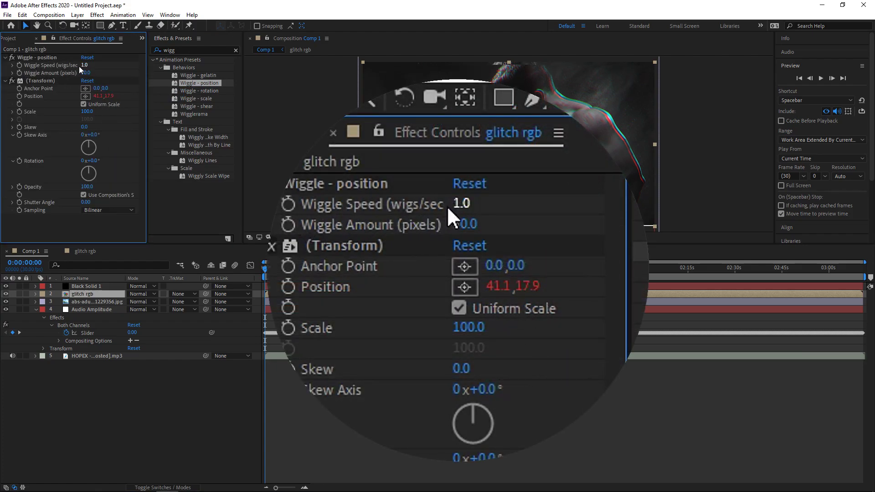
Give Wiggle Speed a '0+' expression pick-whipped to the Audio Amplitude Slider.
key(alt)
alt+click(19, 66)
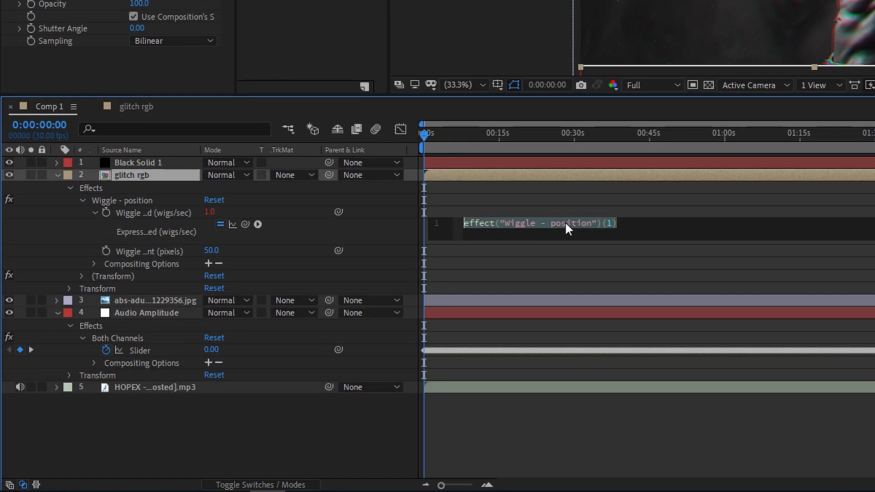
key(BackSpace)
text(0+)
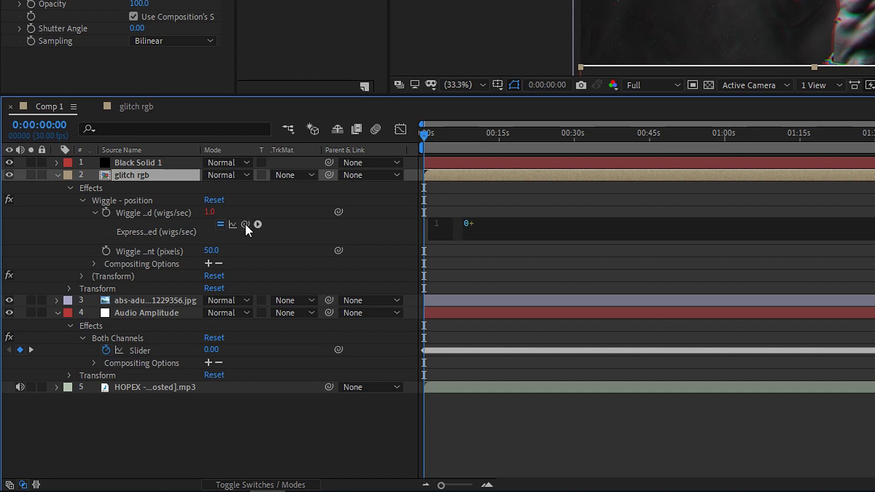
drag(245, 224, 155, 351)
click(513, 259)
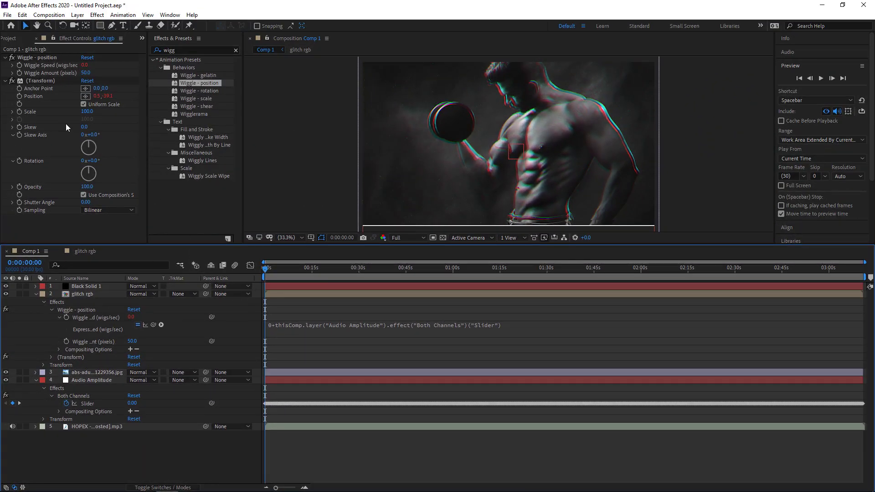
Set Wiggle Amount's expression to 0+ the Audio Amplitude Slider times a multiplier, then reveal Opacity.
alt+click(18, 73)
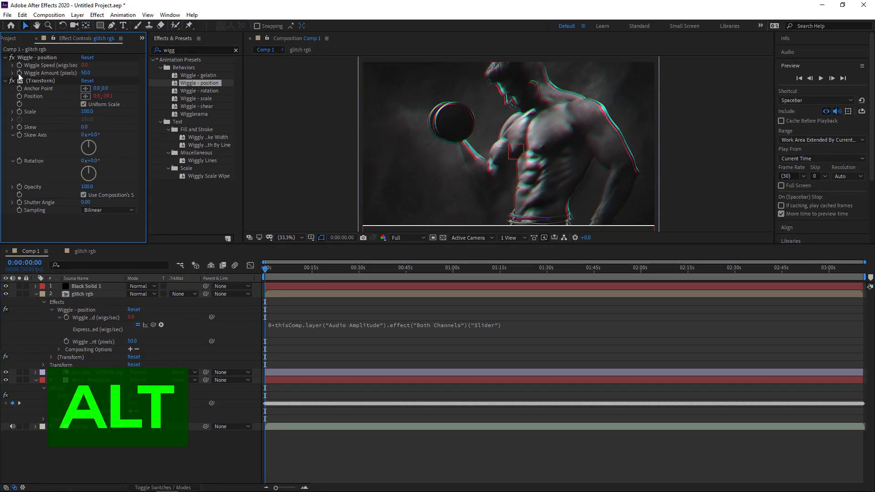
text(0+)
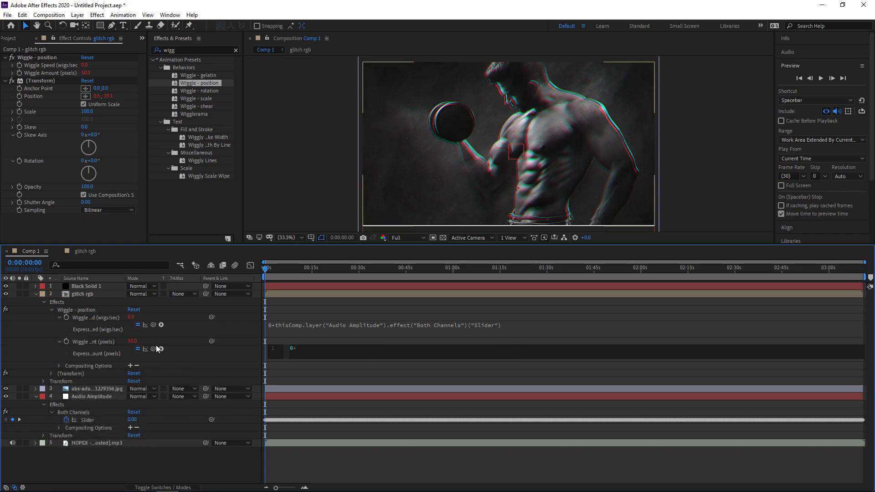
drag(154, 348, 92, 420)
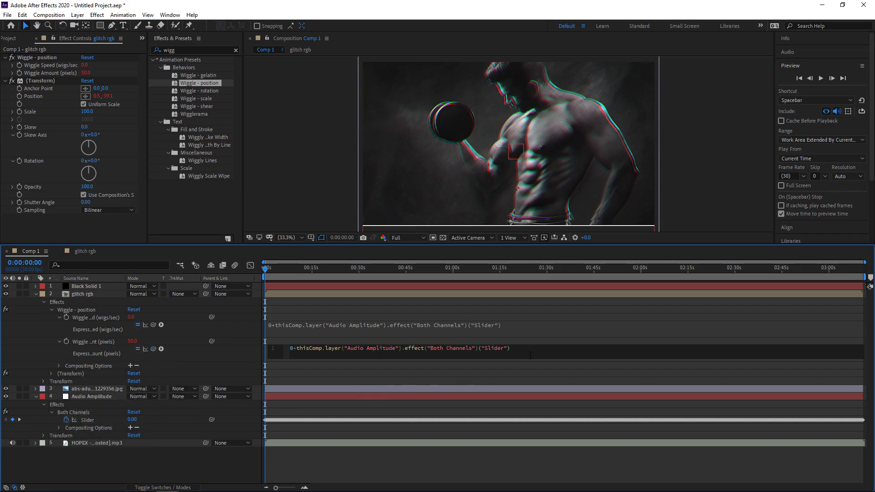
text(*)
click(556, 319)
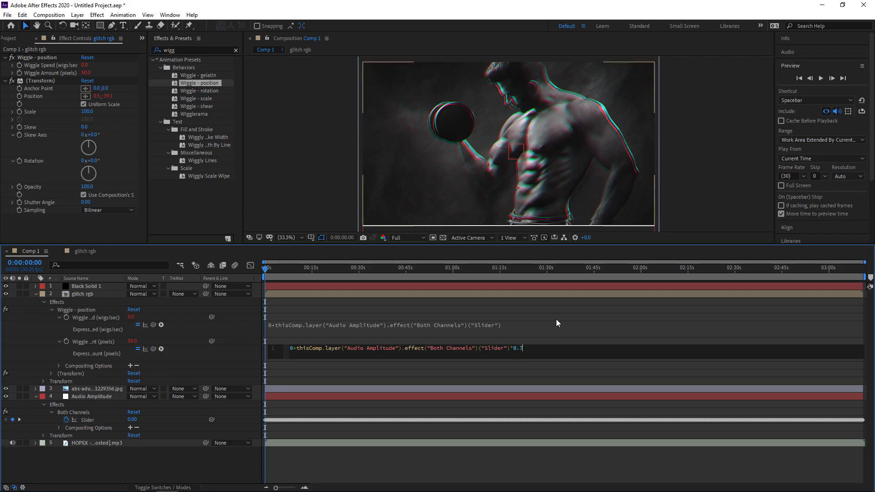
key(t)
click(85, 318)
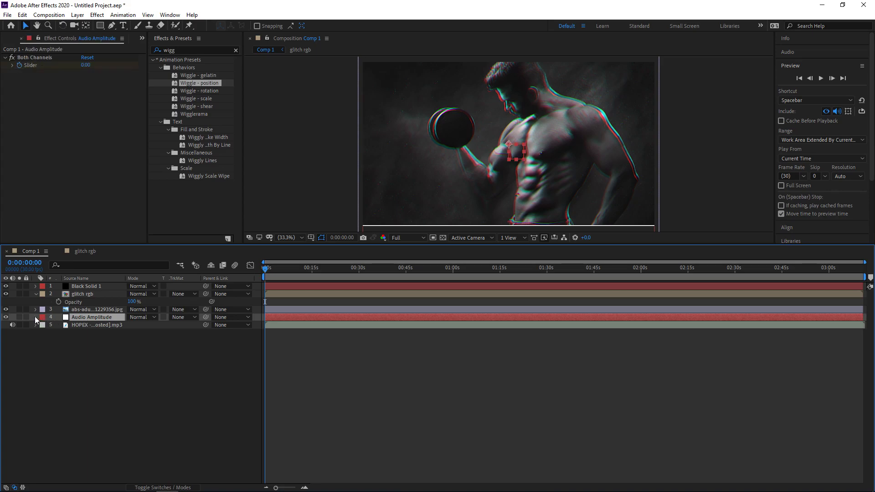
Write a glitch rgb Opacity expression of 0+ the Audio Amplitude Slider times 3.
click(36, 317)
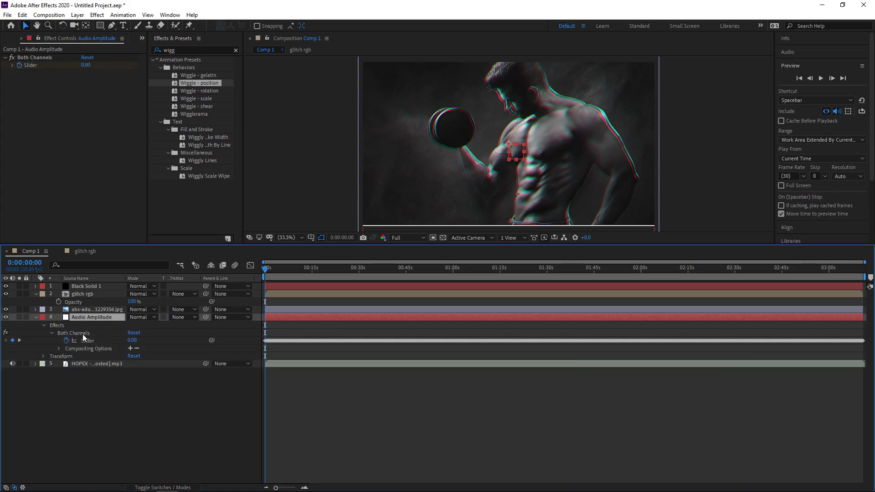
alt+click(58, 302)
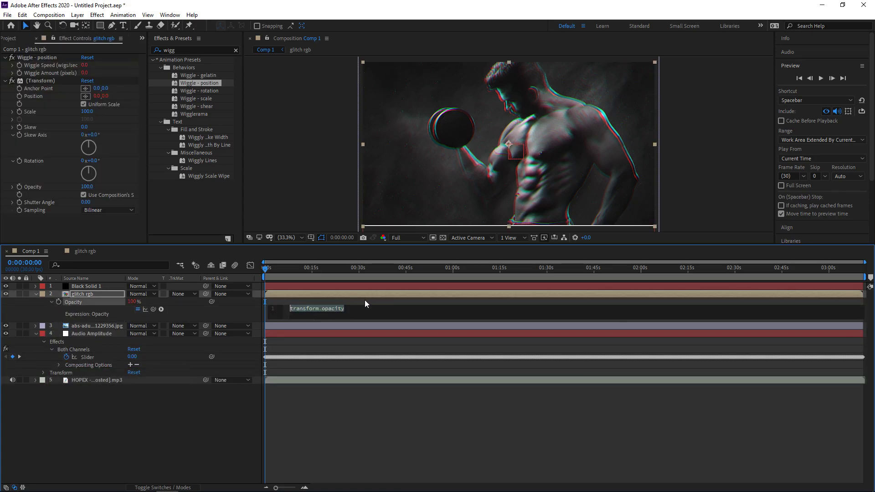
text(0+)
drag(154, 309, 95, 357)
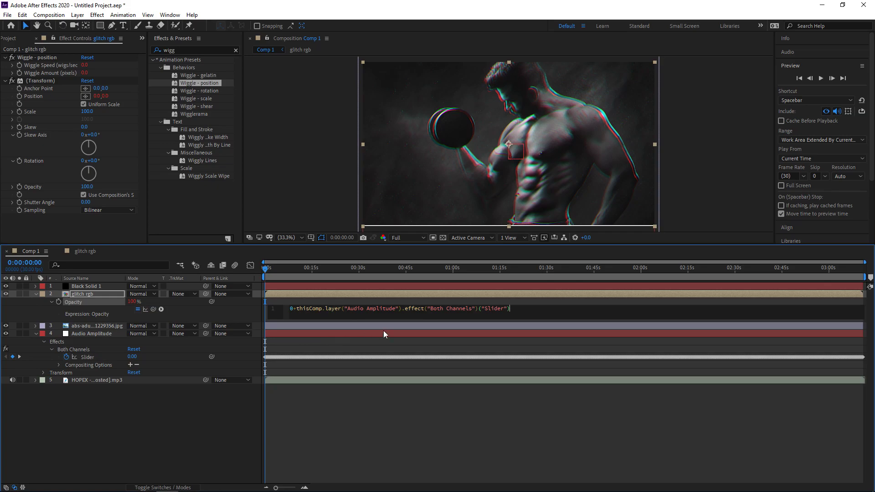
text(*3)
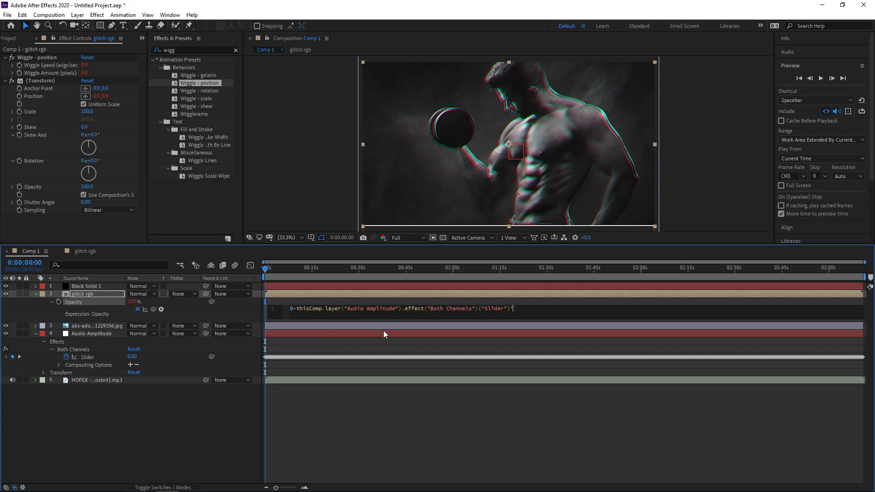